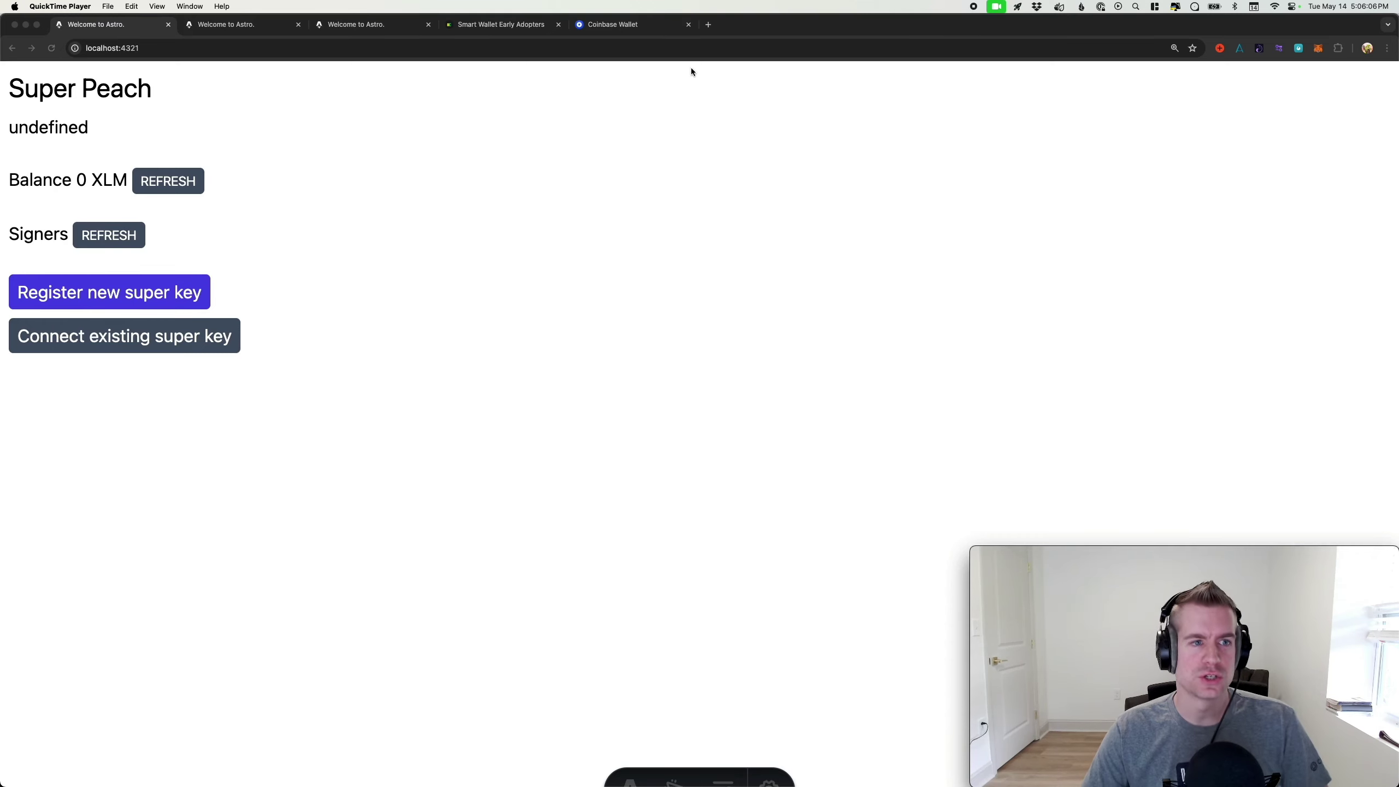
Step: Load passkey.sorobanbyexample.org in a new Chrome tab
{"action": "left_click", "coordinate": [709, 25]}
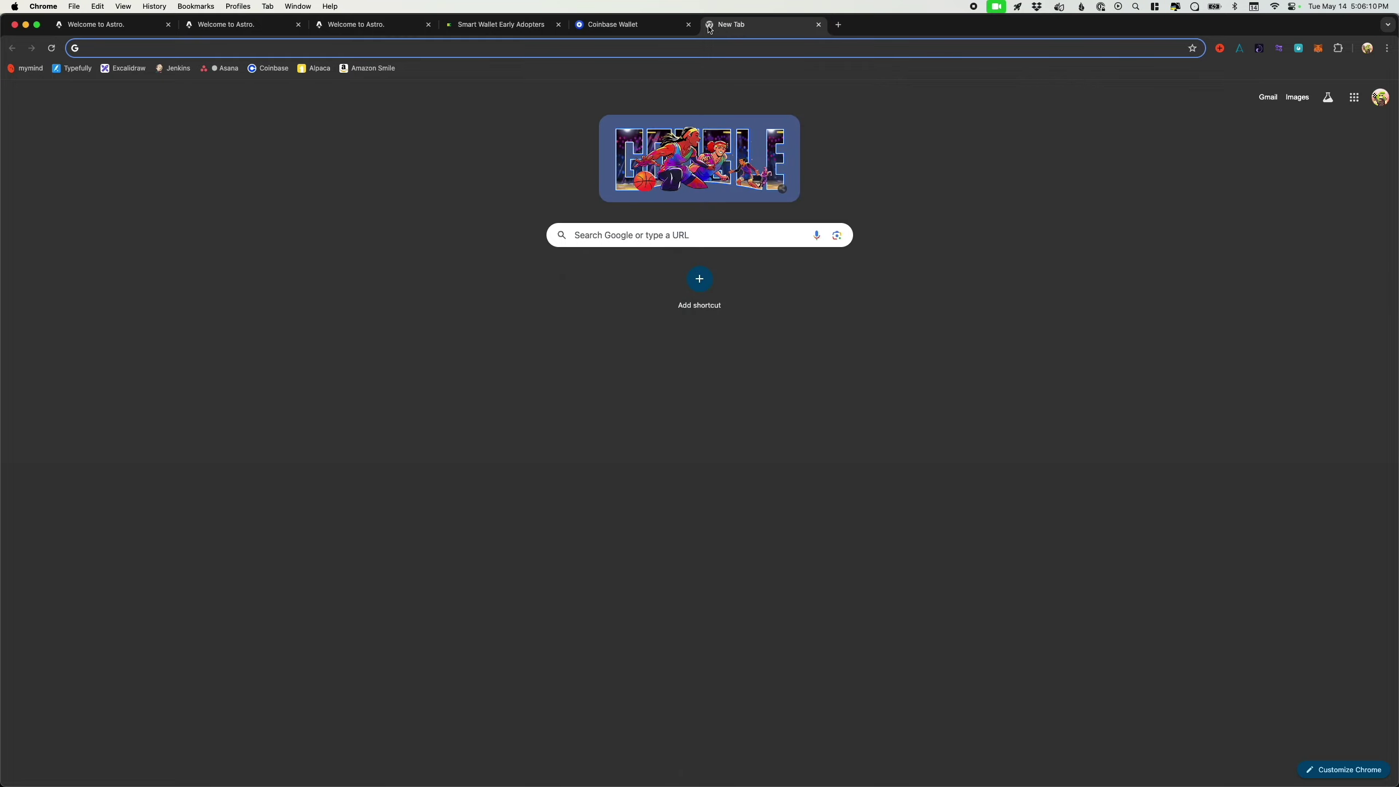
{"action": "type", "text": "passkey.sorobanbyexample.org"}
{"action": "key", "text": "Return"}
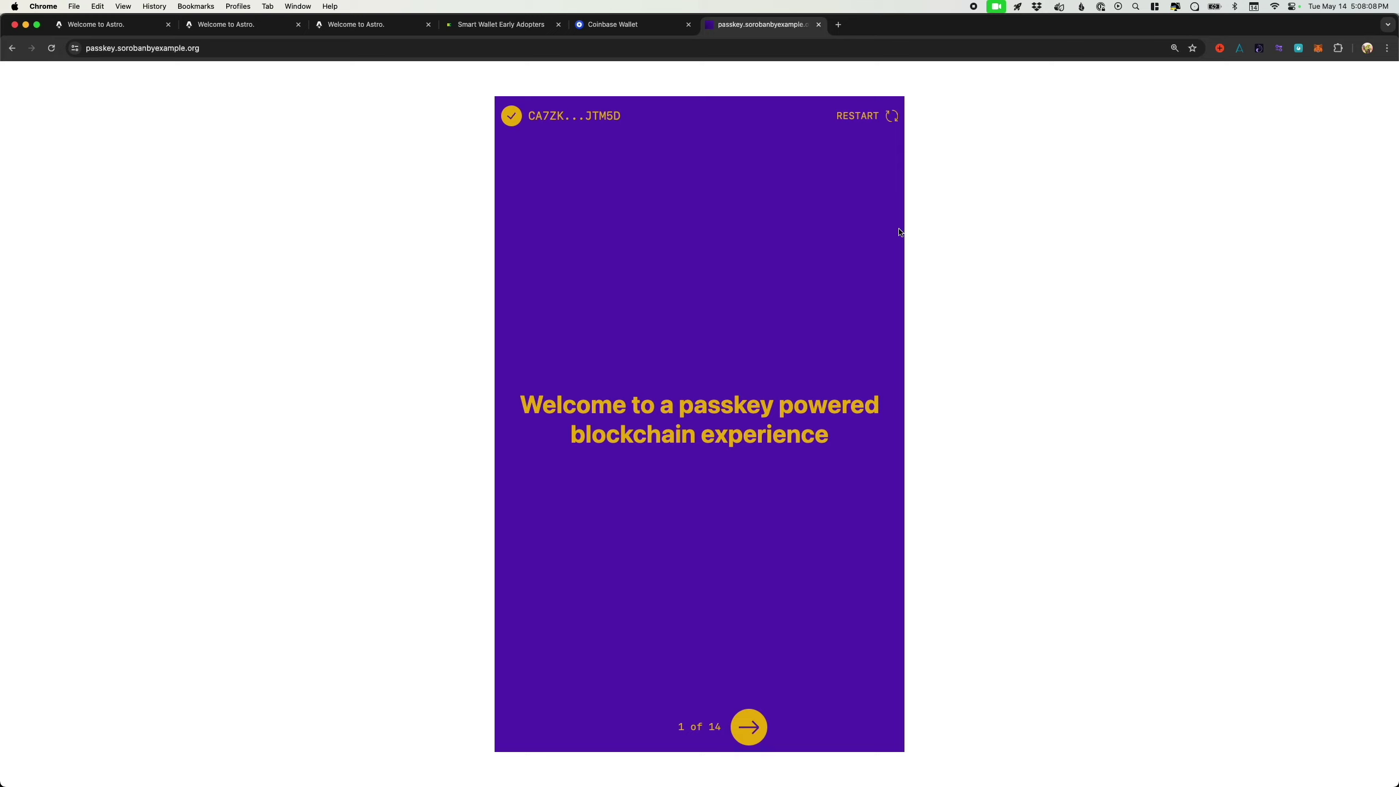
Step: Start the 0.00 ETH Early Adopter mint, then cancel the Touch ID and passkey prompts
{"action": "left_click", "coordinate": [508, 29]}
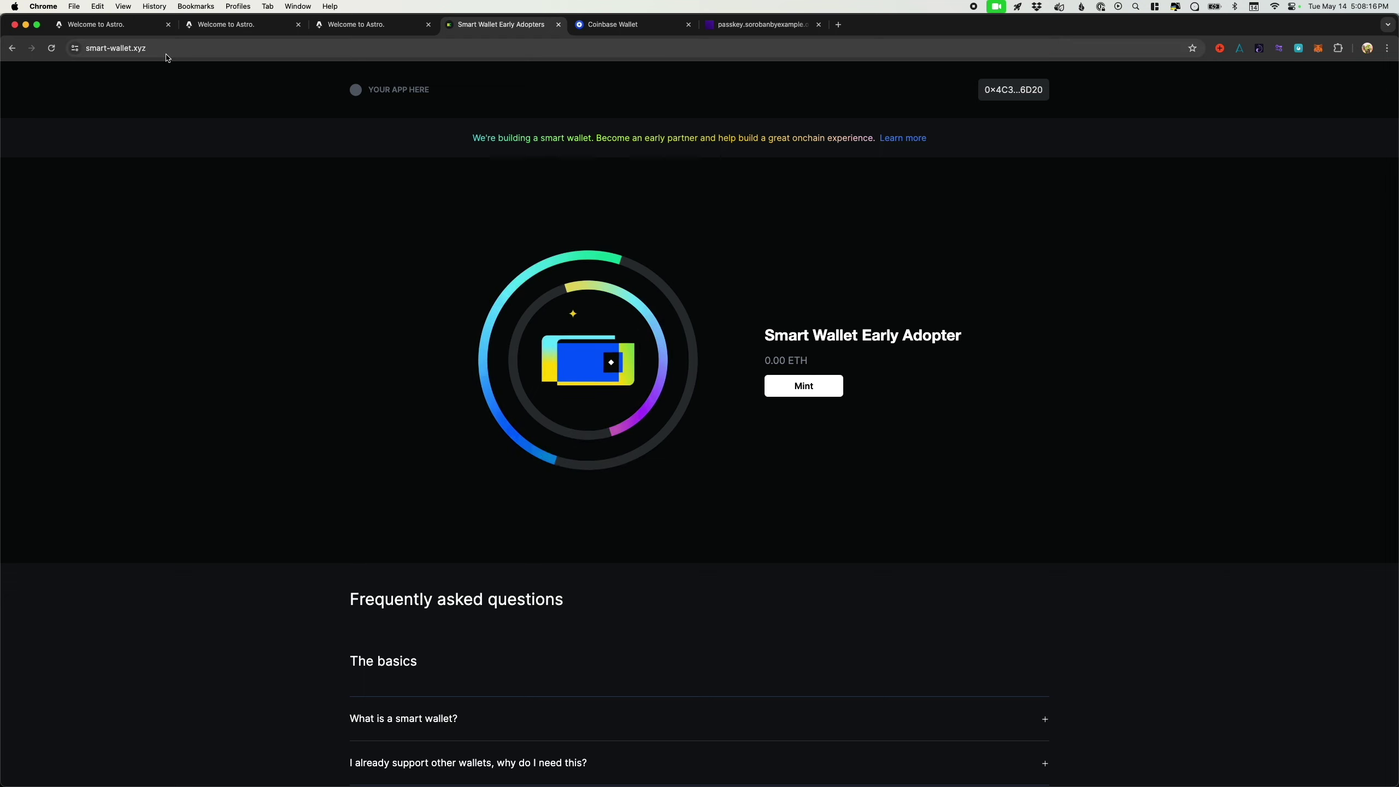
{"action": "left_click", "coordinate": [813, 393]}
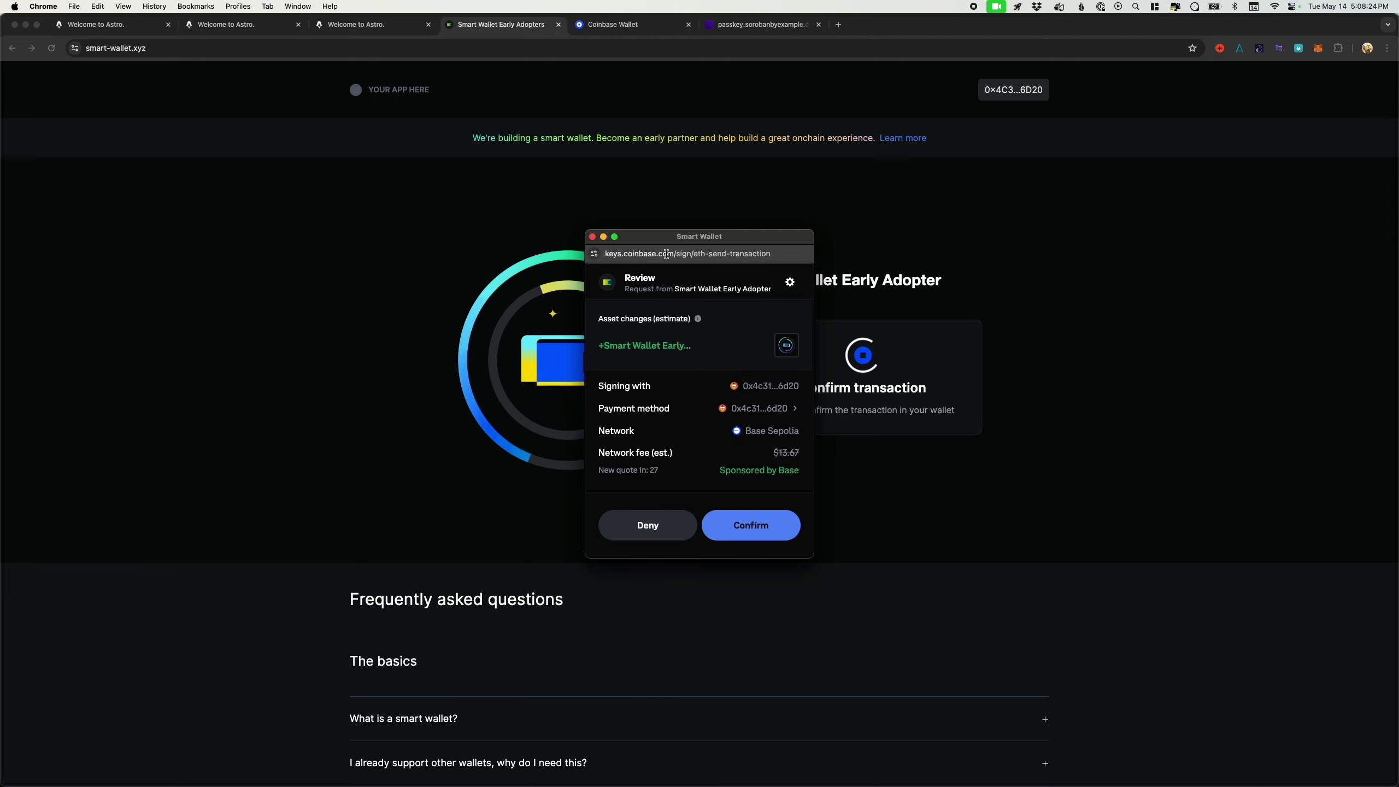
{"action": "left_click", "coordinate": [755, 532]}
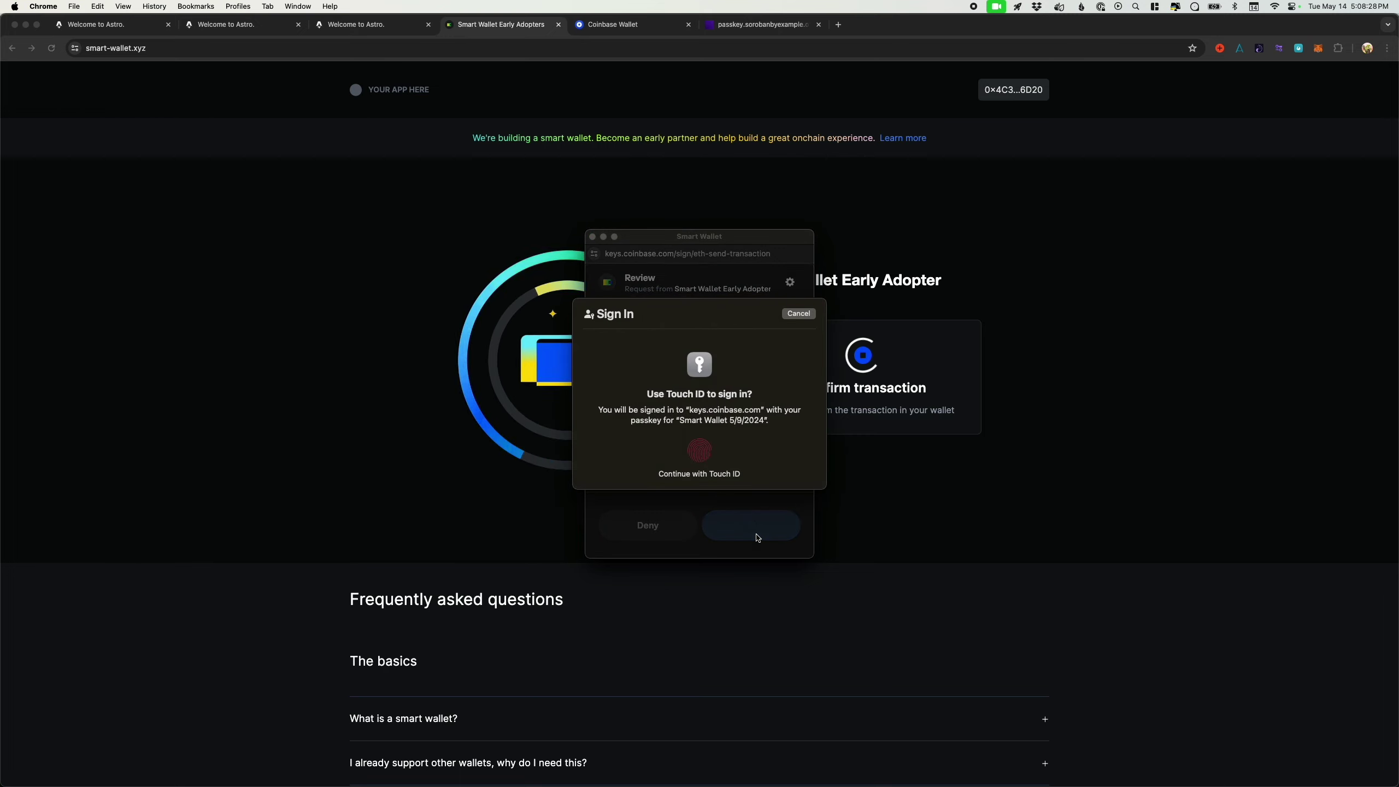
{"action": "left_click", "coordinate": [799, 306]}
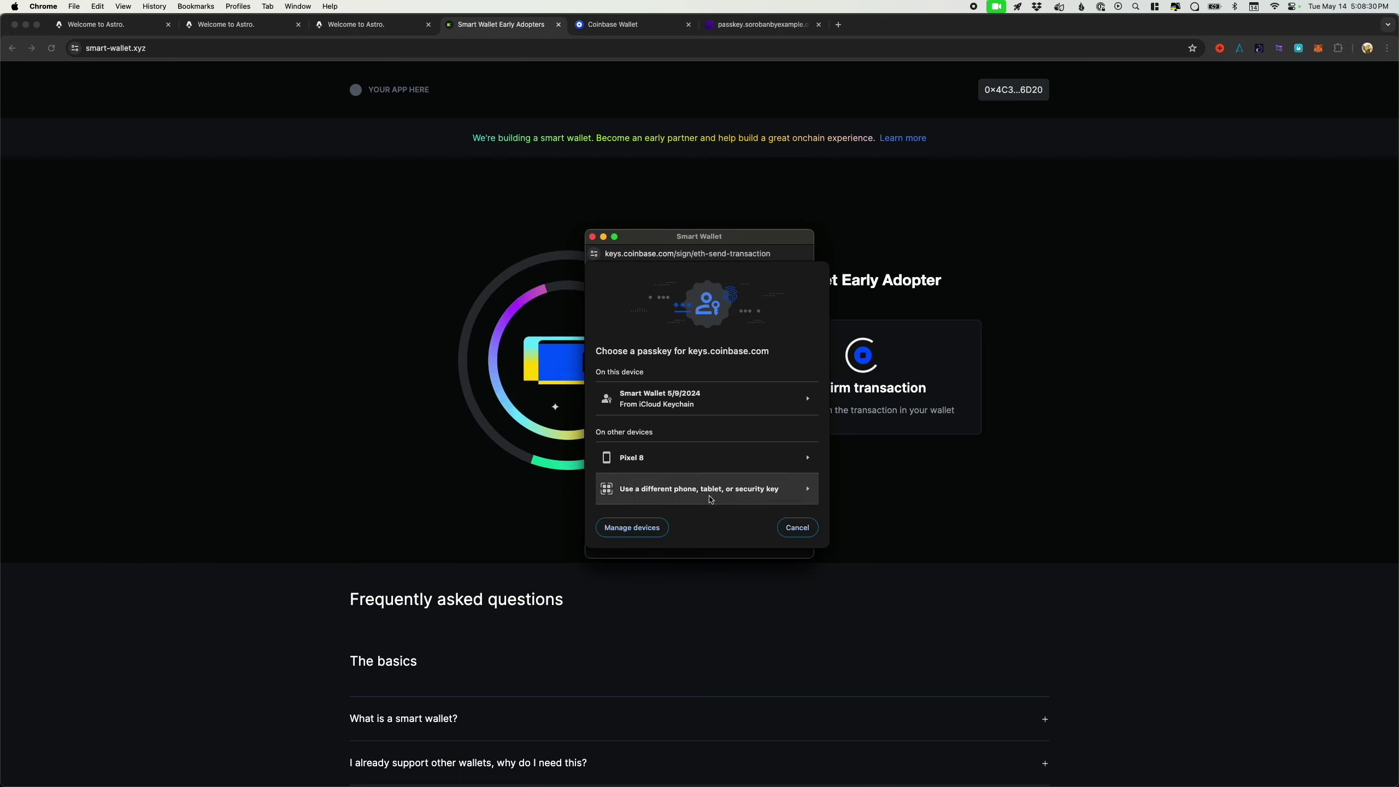
{"action": "left_click", "coordinate": [797, 528]}
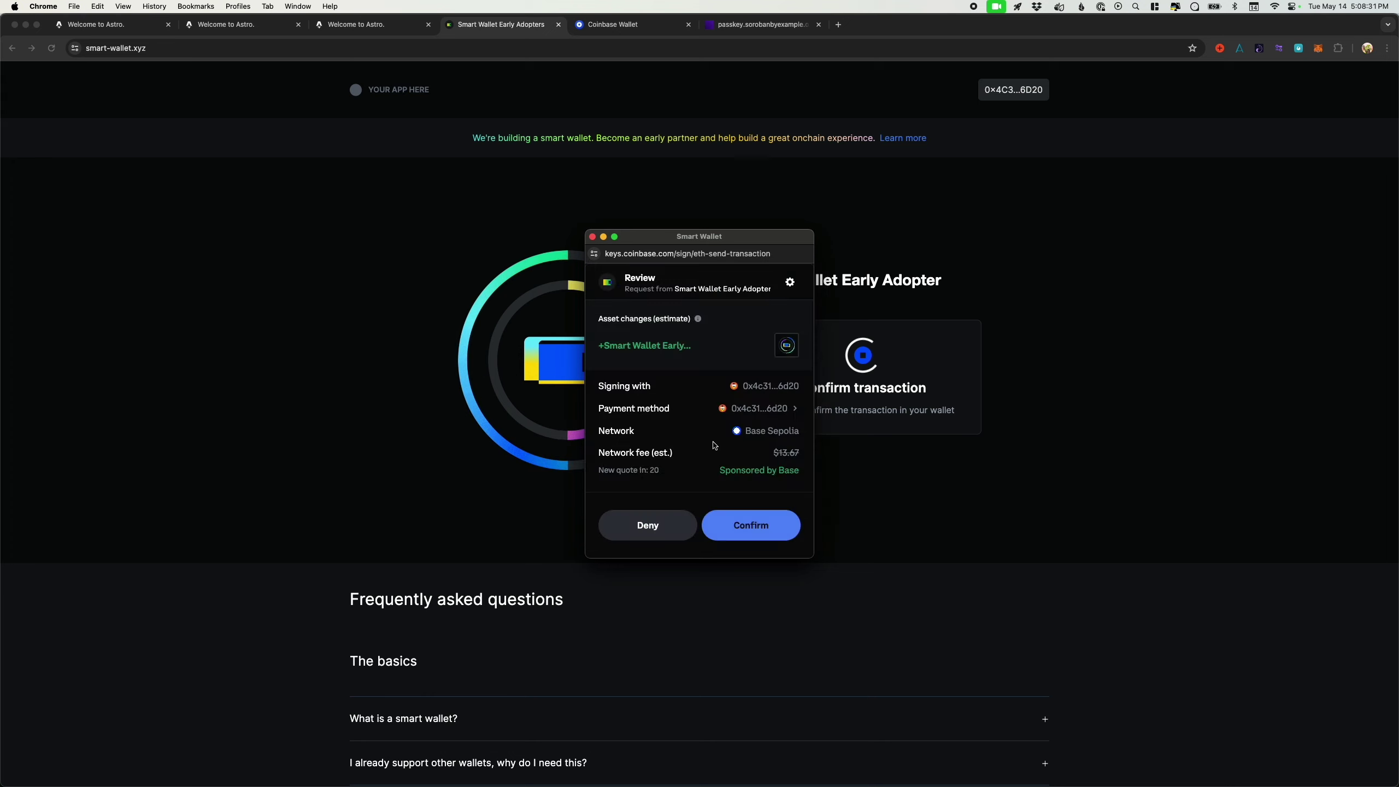
{"action": "left_click", "coordinate": [592, 236]}
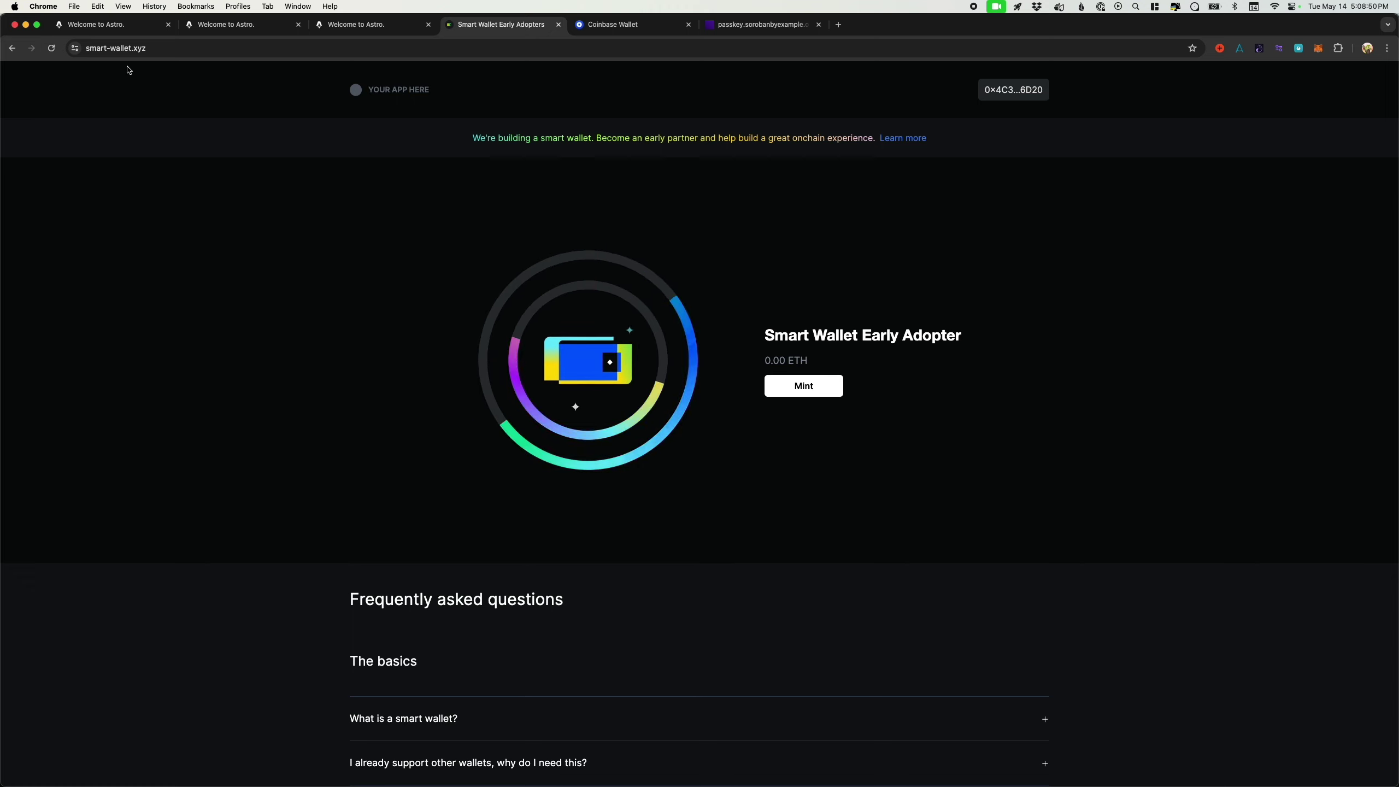
Step: Register a new super key in Super Peach and save its passkey to iCloud Keychain
{"action": "left_click", "coordinate": [114, 34]}
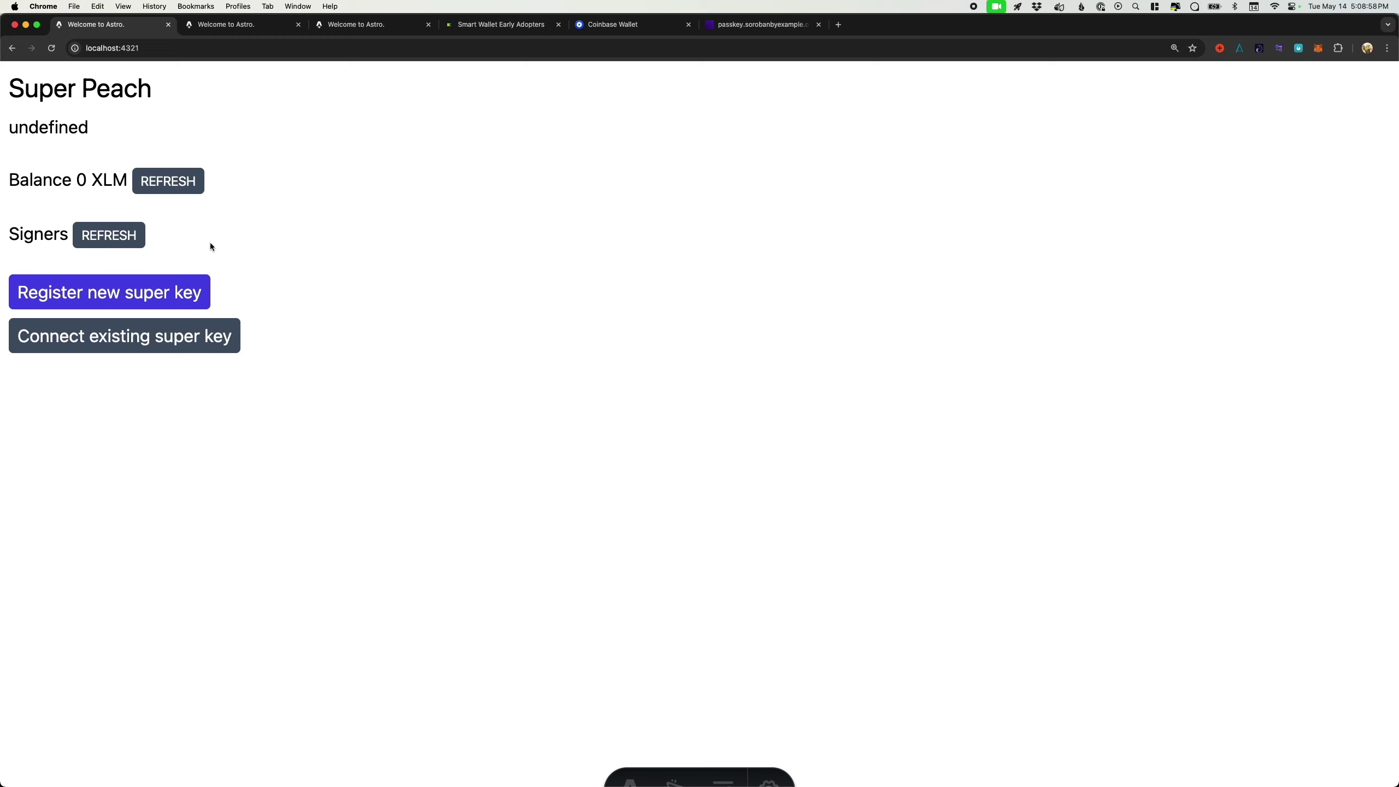
{"action": "left_click", "coordinate": [149, 302]}
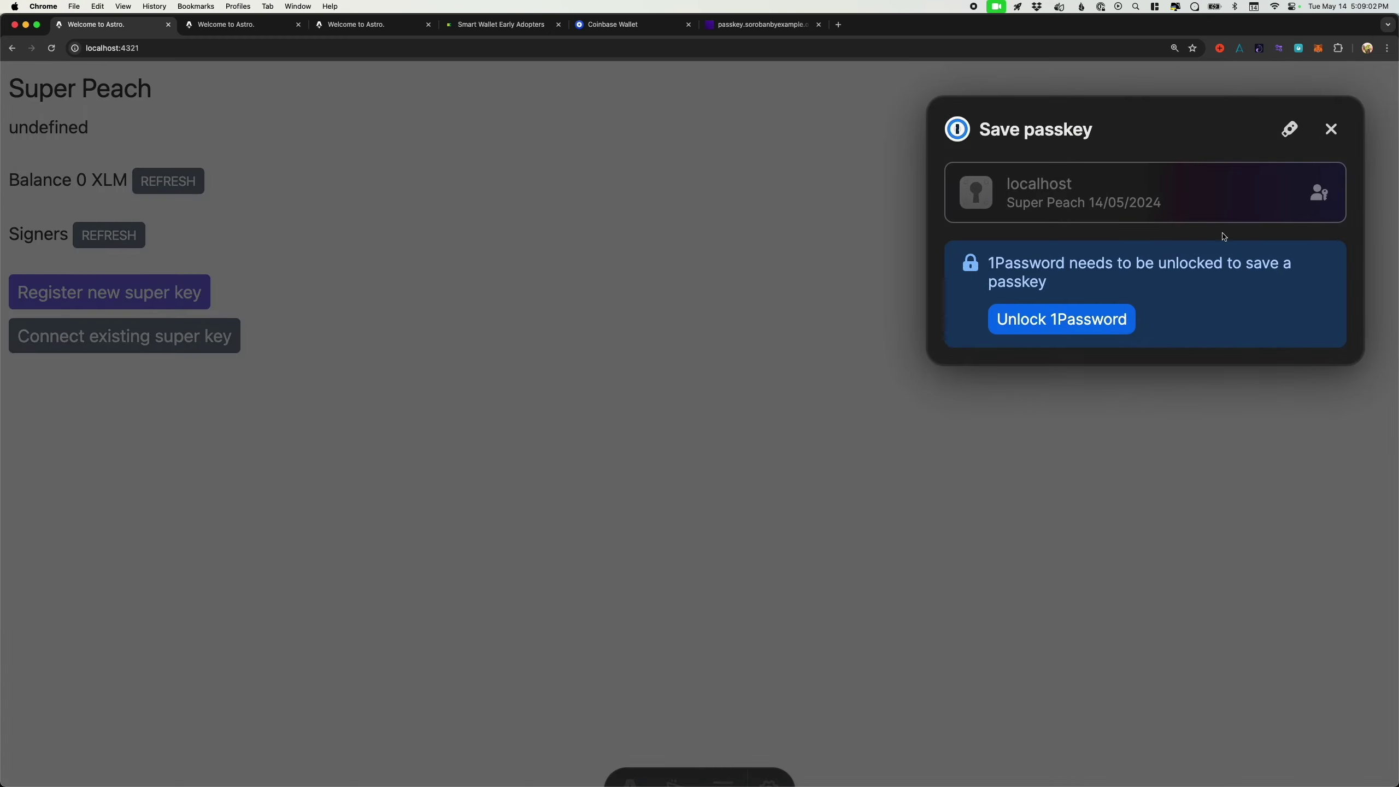
{"action": "left_click", "coordinate": [1289, 132]}
{"action": "left_click", "coordinate": [697, 196]}
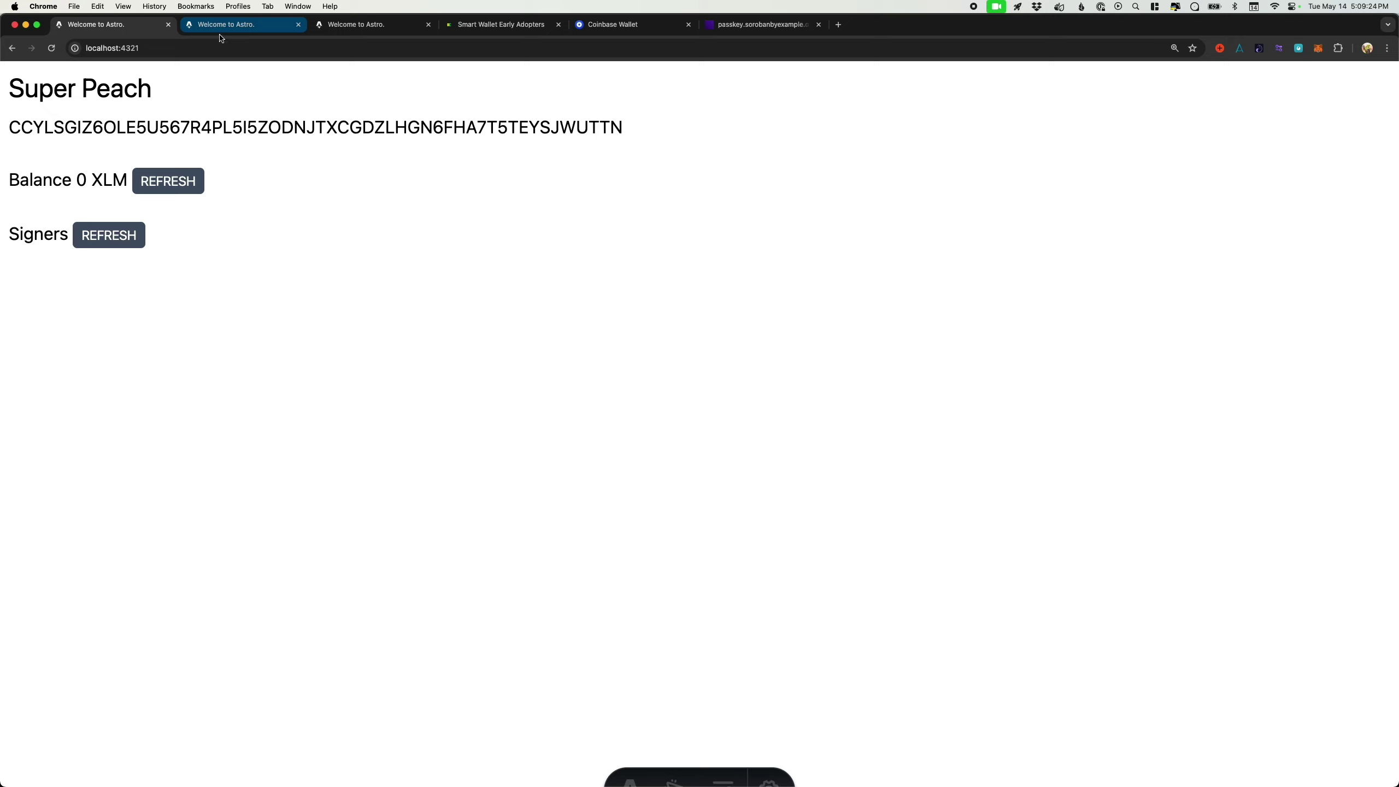
Step: Refresh the balance and signers to show 100 XLM and one signer
{"action": "left_click", "coordinate": [181, 182]}
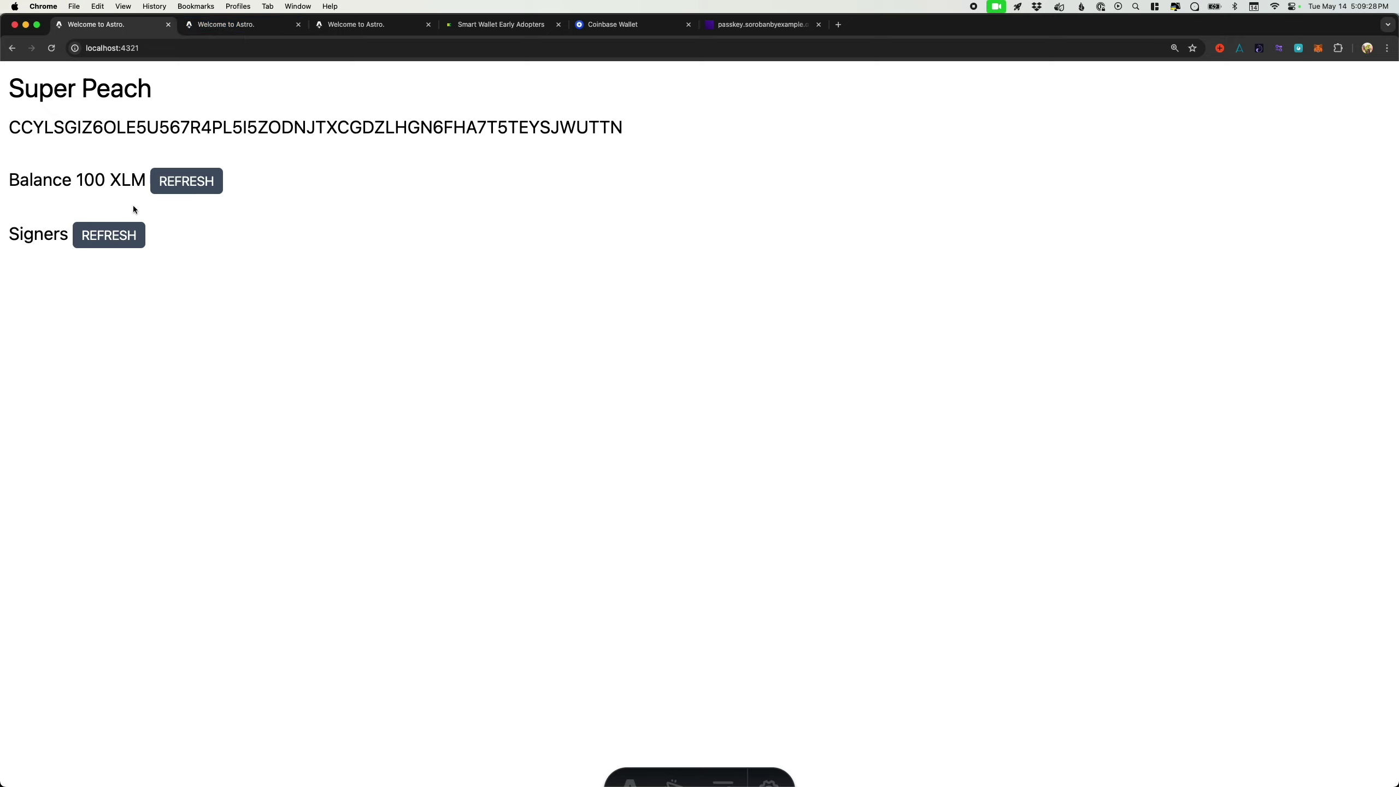
{"action": "left_click", "coordinate": [126, 236]}
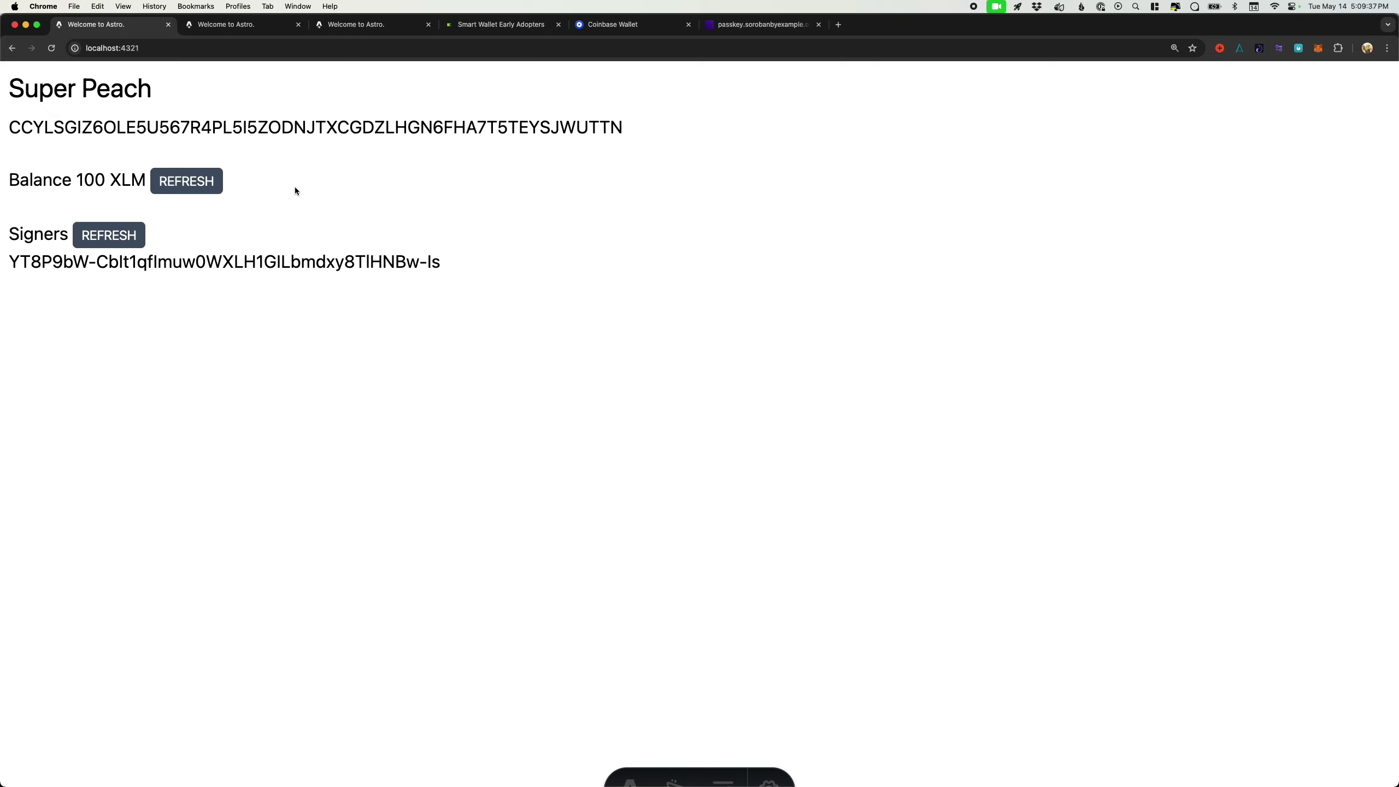
{"action": "left_click", "coordinate": [248, 32]}
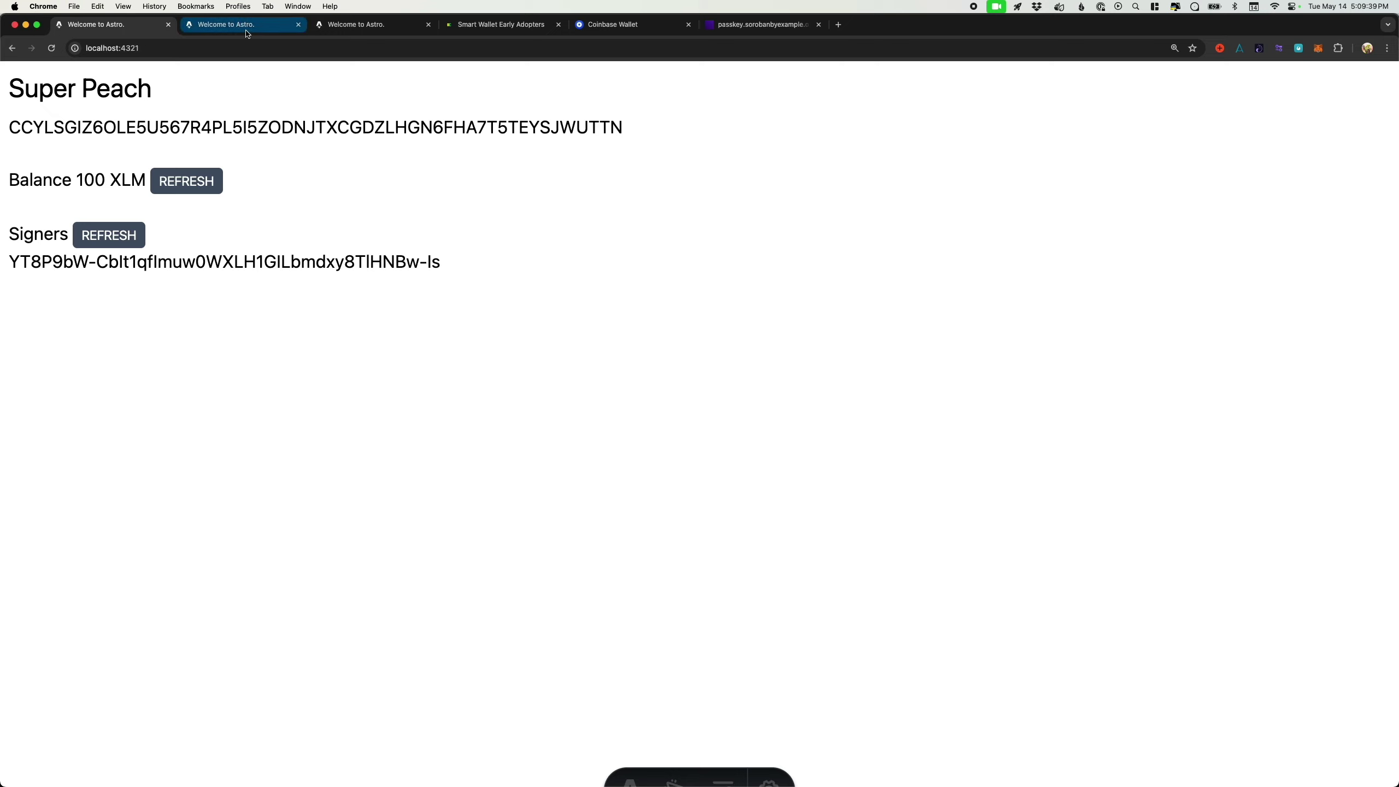
Step: Save a Site A passkey to iCloud Keychain
{"action": "left_click", "coordinate": [248, 31]}
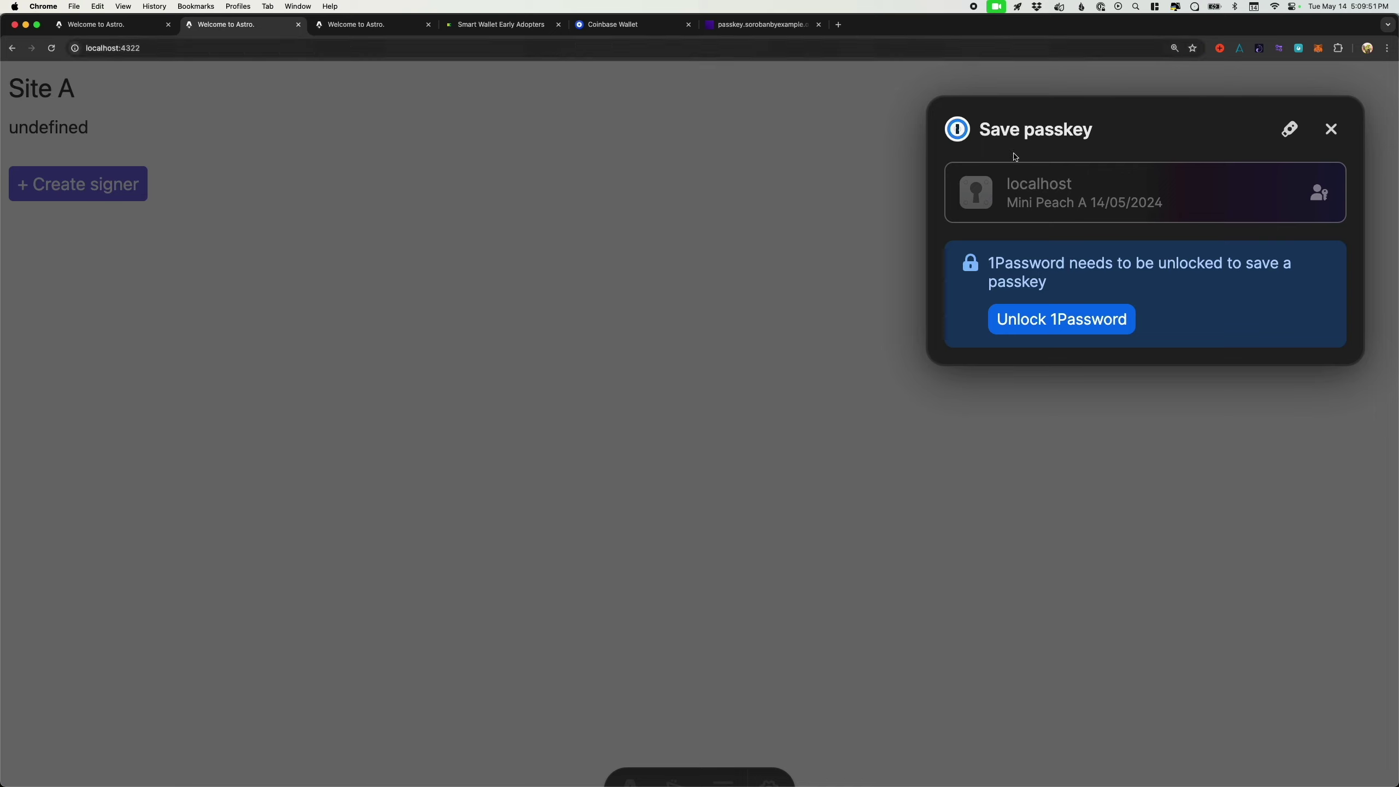
{"action": "left_click", "coordinate": [131, 31]}
{"action": "left_click", "coordinate": [236, 24]}
{"action": "left_click", "coordinate": [1288, 138]}
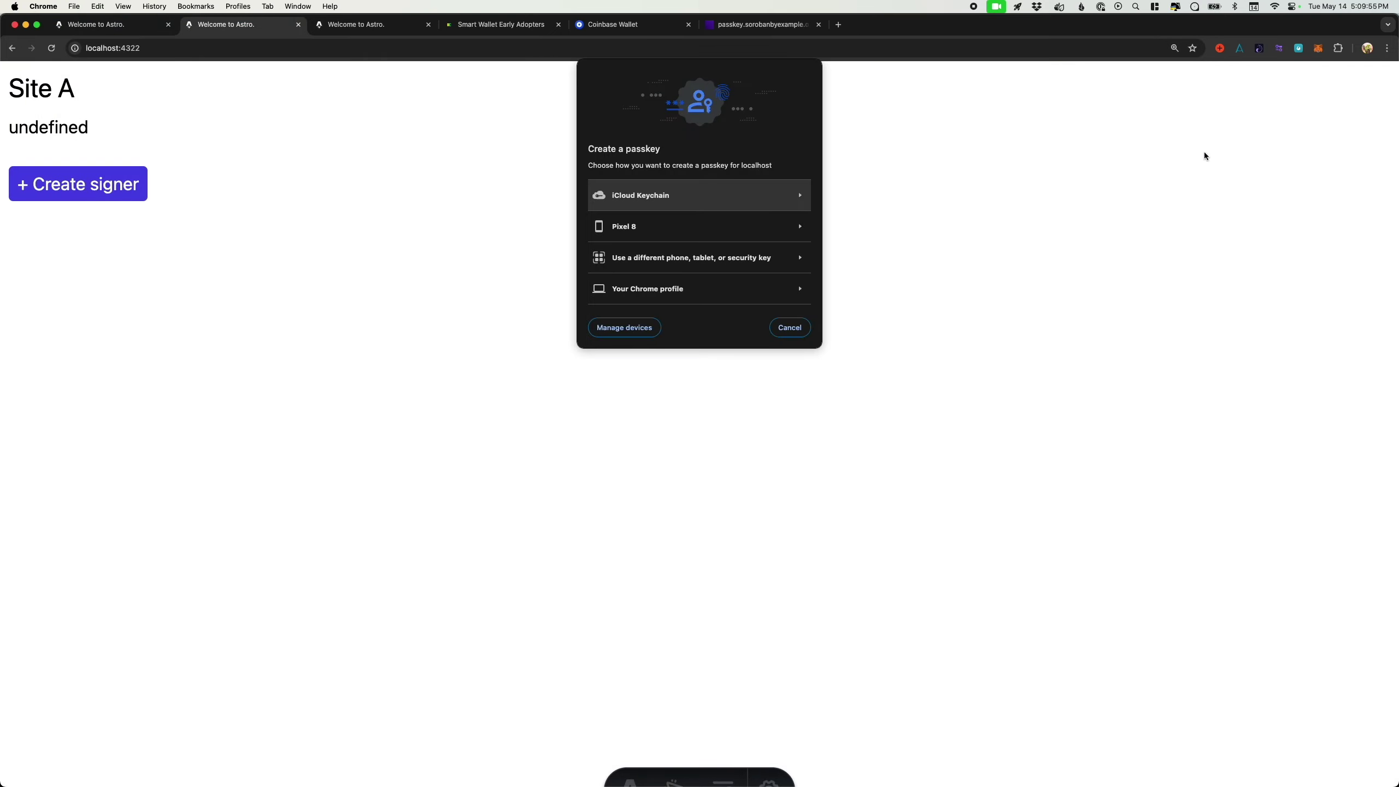
{"action": "left_click", "coordinate": [688, 200]}
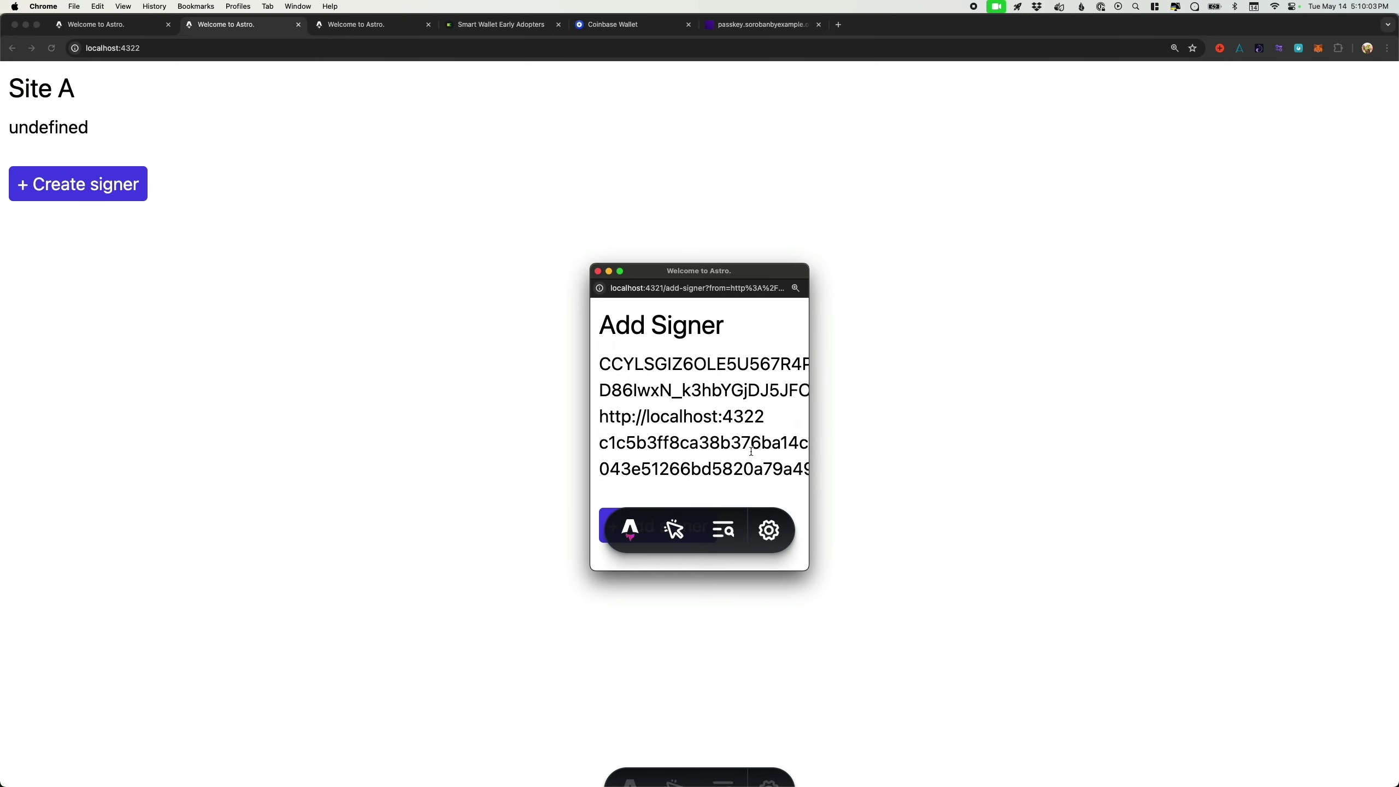
Step: Enlarge the Add Signer popup and approve adding the Site A signer to the wallet
{"action": "left_click_drag", "start_coordinate": [807, 569], "coordinate": [1029, 708]}
{"action": "left_click_drag", "start_coordinate": [667, 274], "coordinate": [519, 186]}
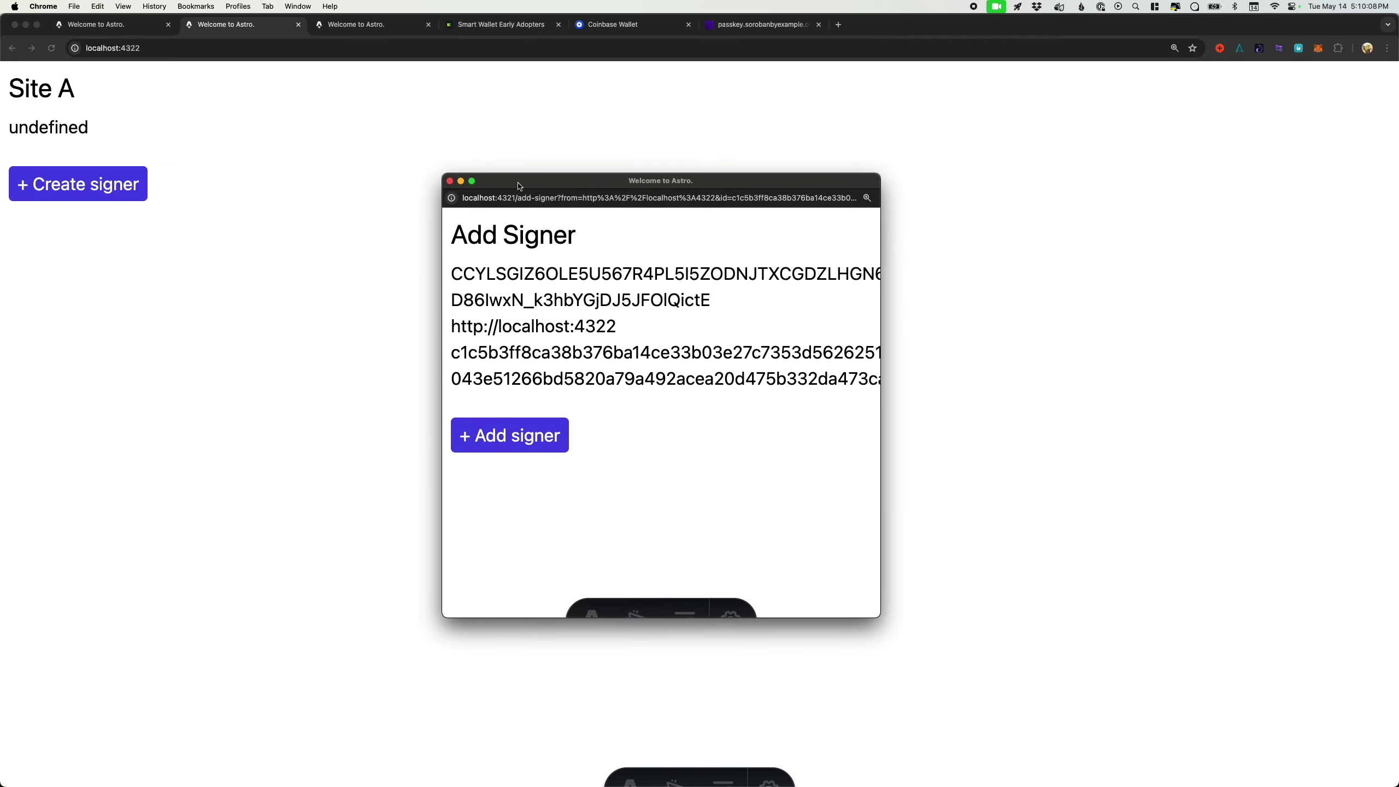
{"action": "left_click", "coordinate": [521, 443]}
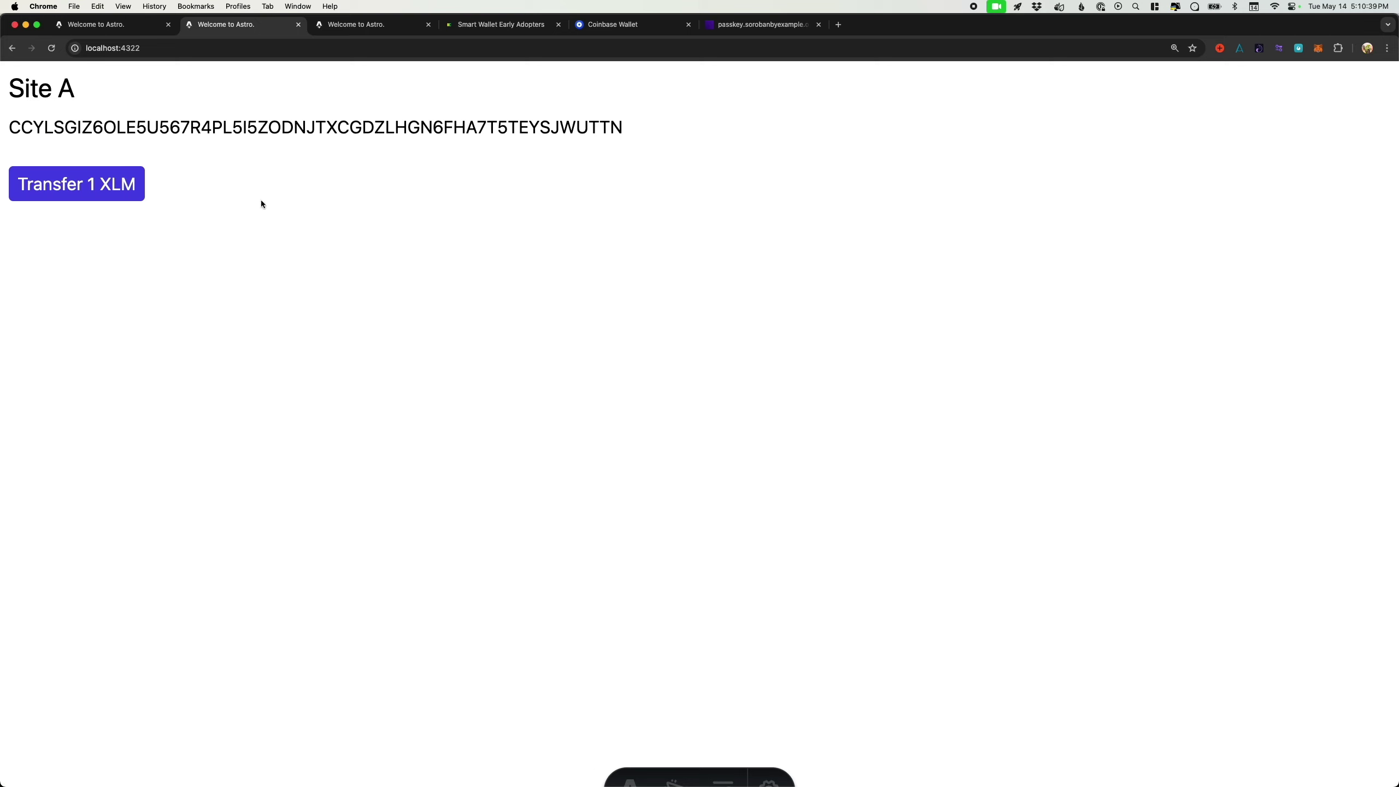
Step: Send 1 XLM from the wallet via Site A, then refresh Super Peach's signers list
{"action": "key", "text": "ctrl+shift+Tab"}
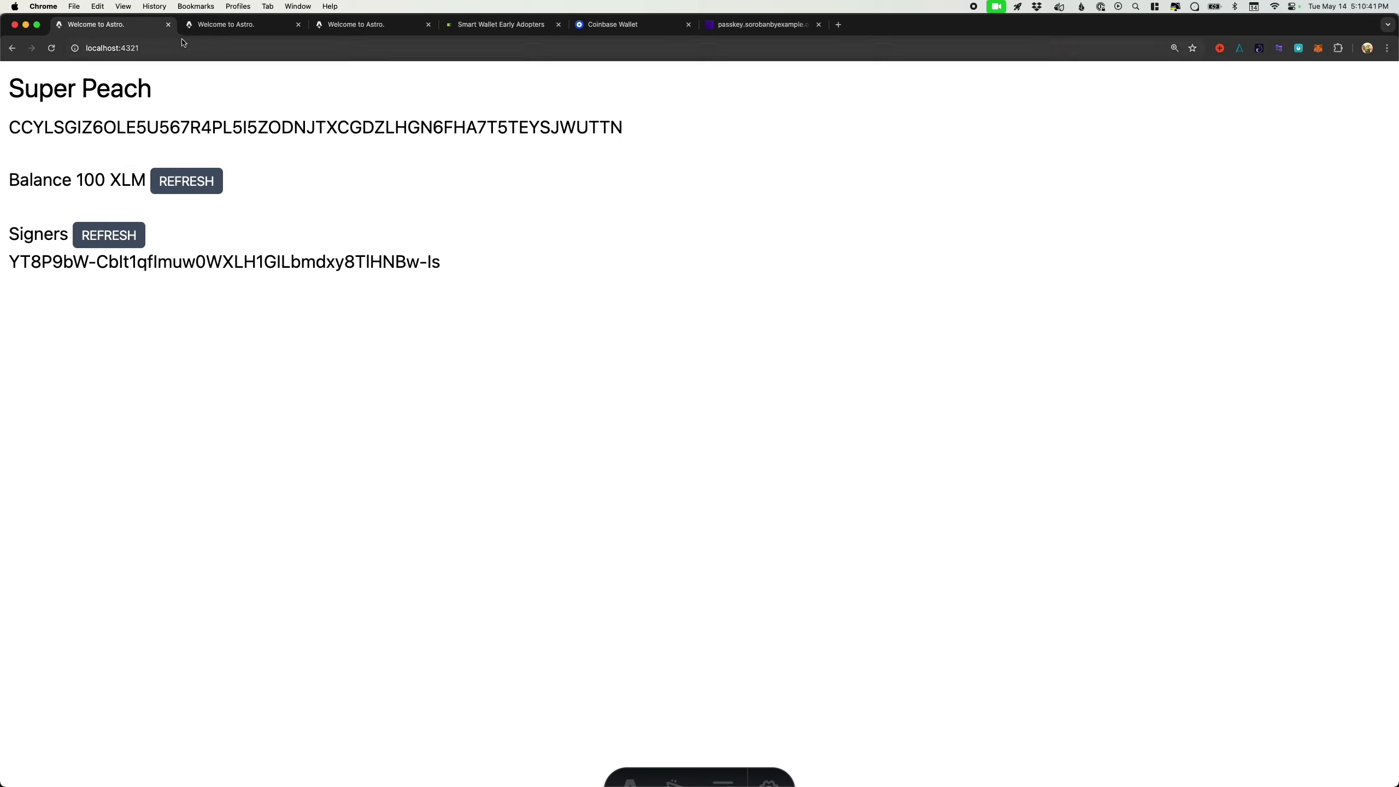
{"action": "key", "text": "ctrl+Tab"}
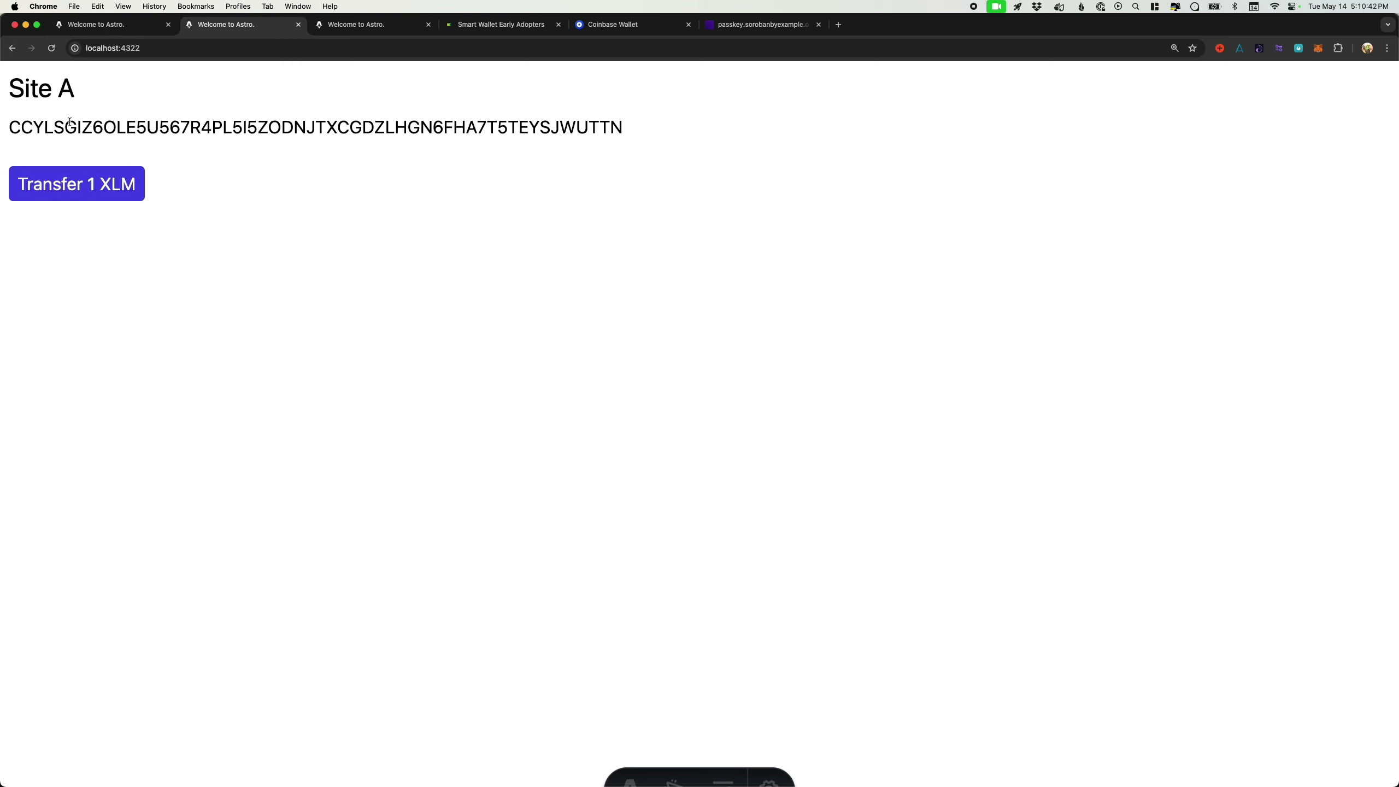
{"action": "left_click", "coordinate": [82, 189]}
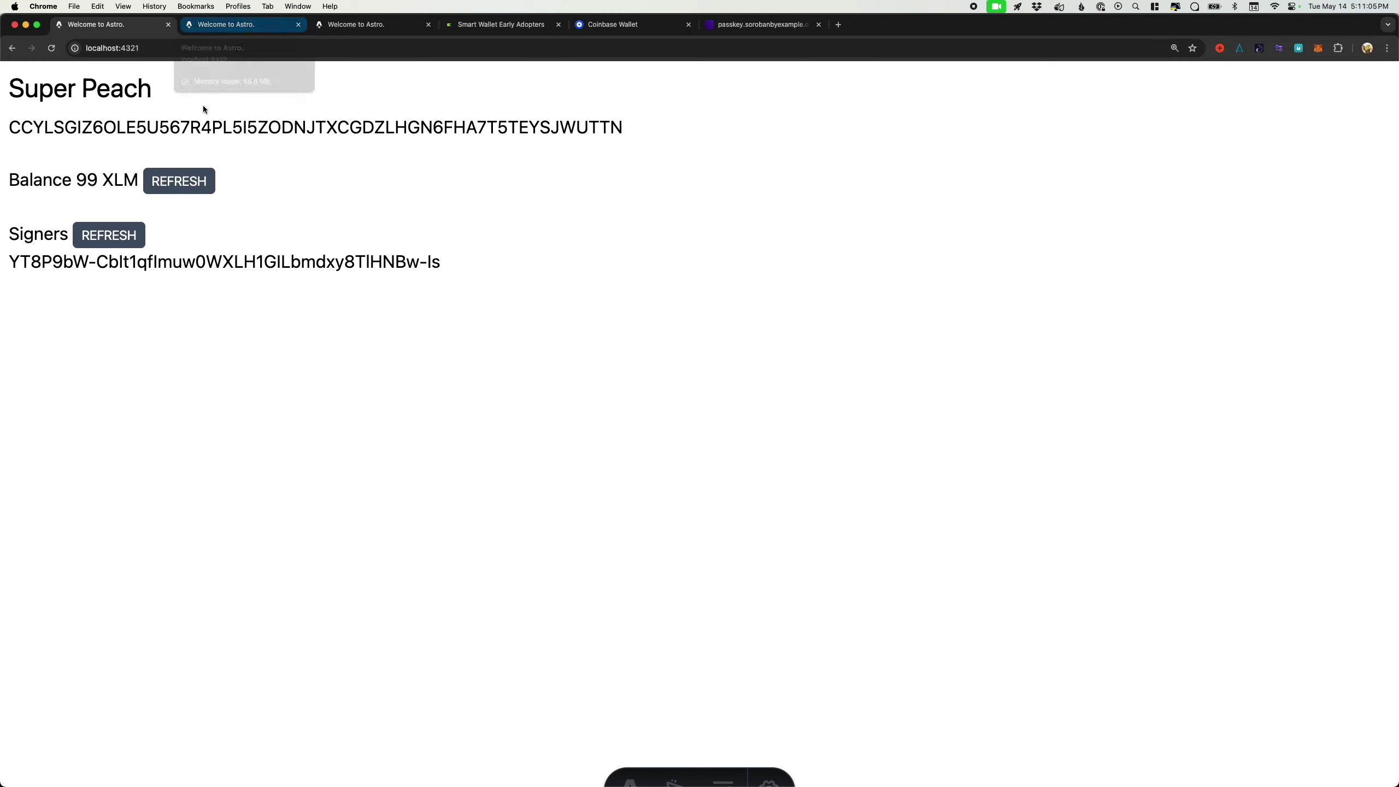
{"action": "left_click", "coordinate": [117, 239]}
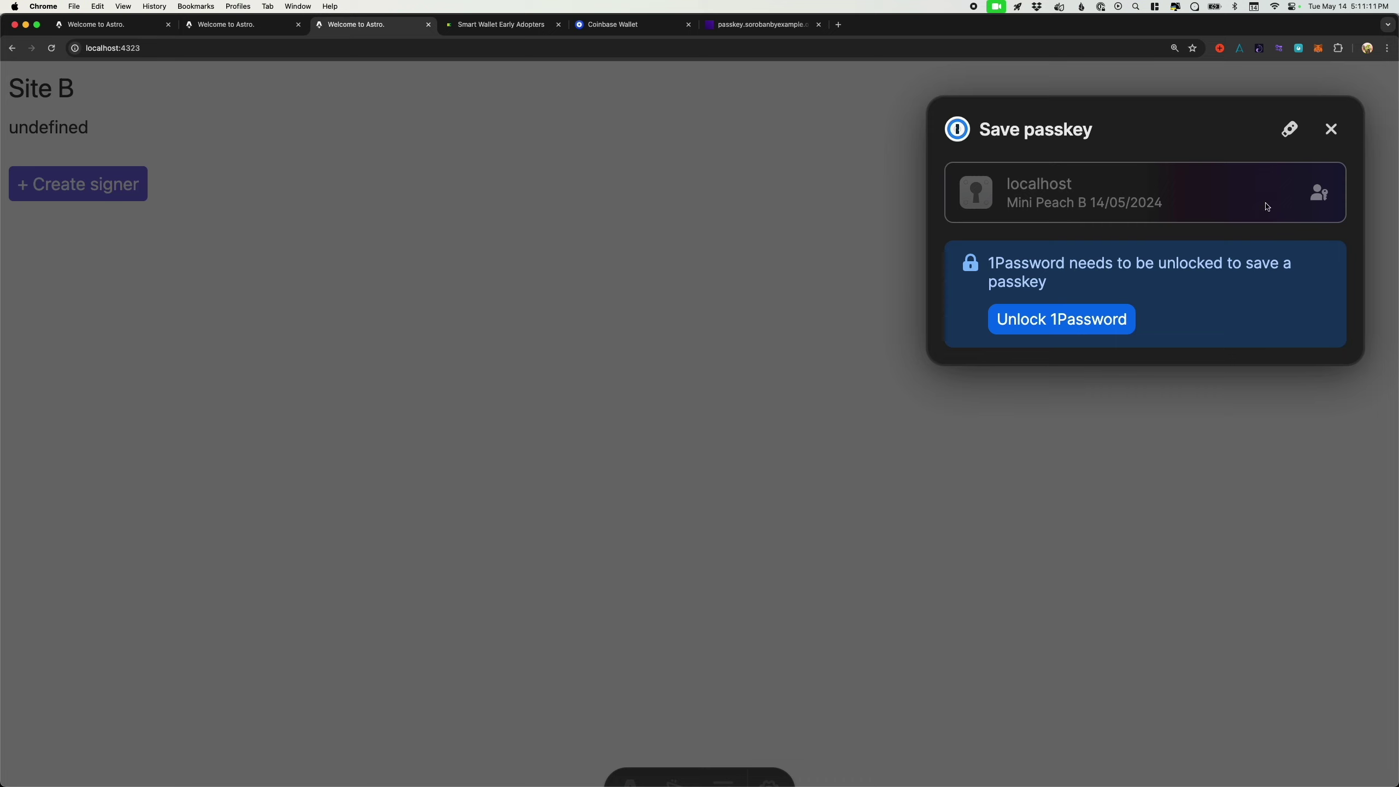
Step: Create a Site B passkey in iCloud Keychain and approve adding it as a wallet signer
{"action": "left_click", "coordinate": [1288, 129]}
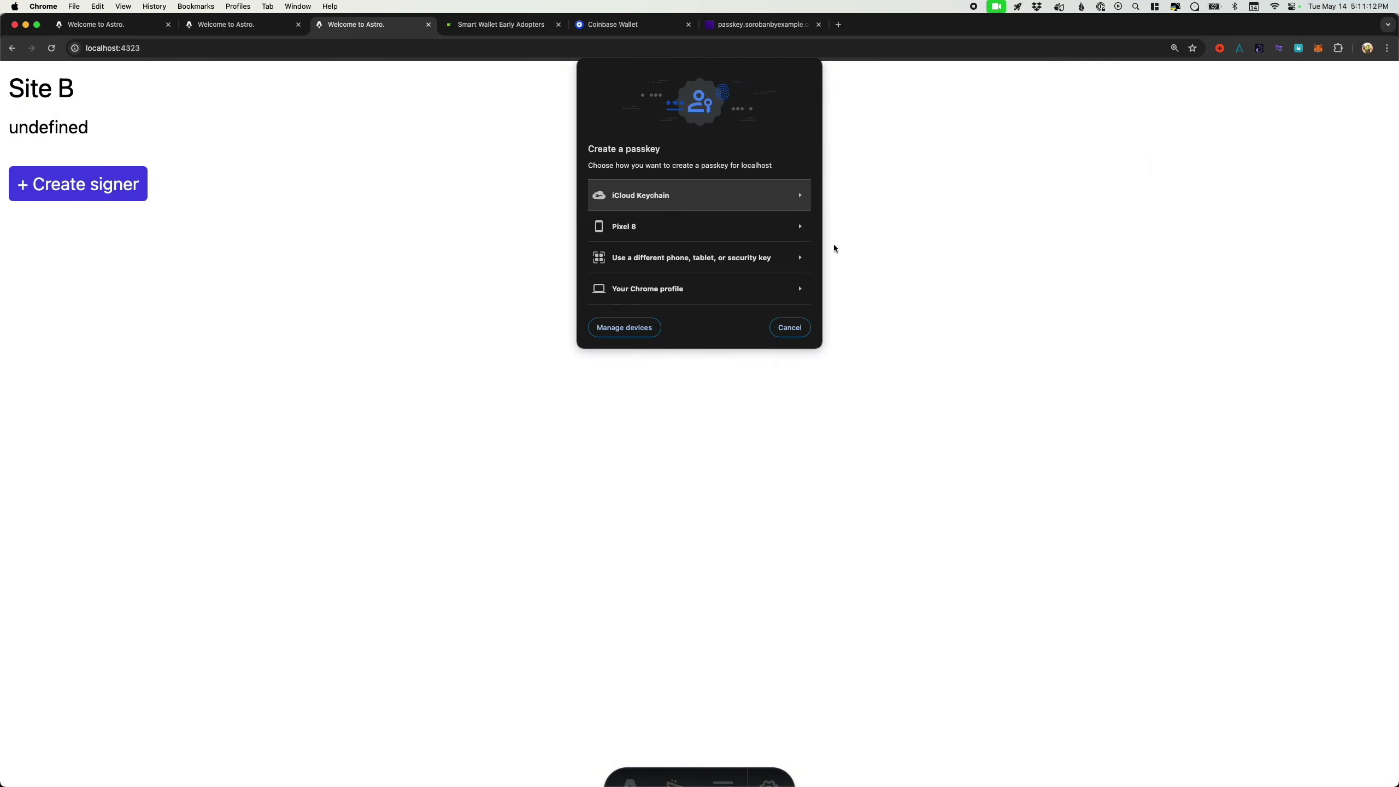
{"action": "left_click", "coordinate": [691, 199]}
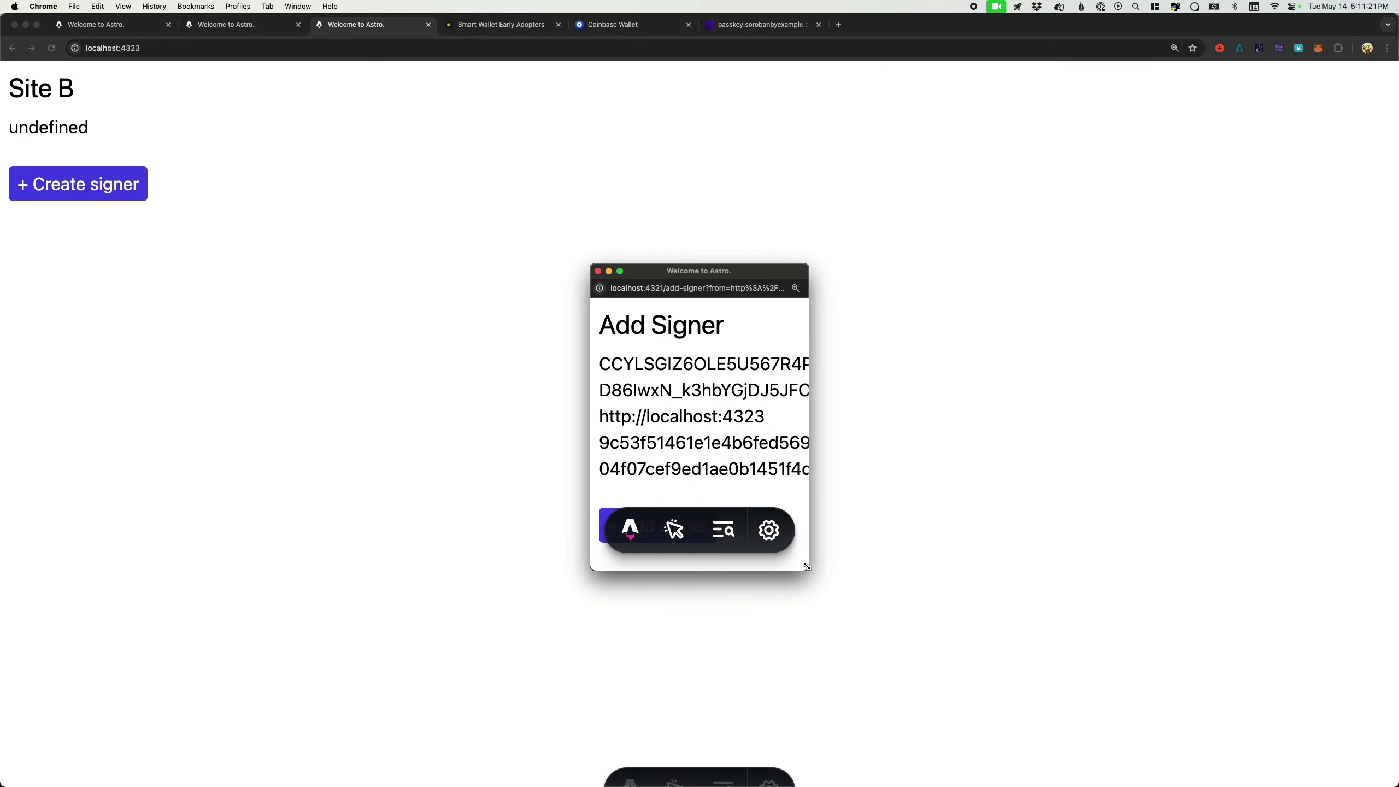
{"action": "left_click_drag", "start_coordinate": [806, 567], "coordinate": [901, 630]}
{"action": "left_click", "coordinate": [651, 526]}
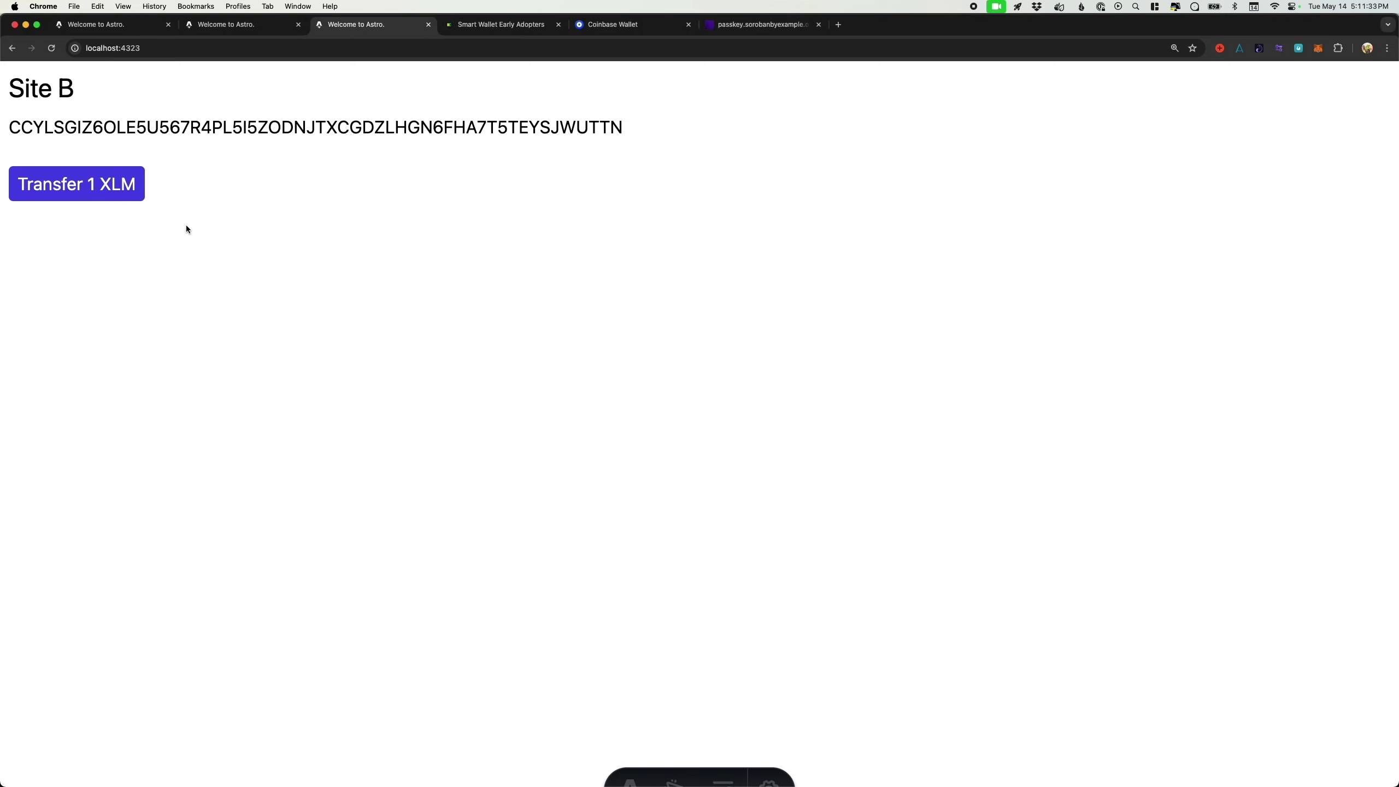
Step: Send 1 XLM from the wallet via Site B and dismiss the Transfer complete alert
{"action": "left_click", "coordinate": [92, 29]}
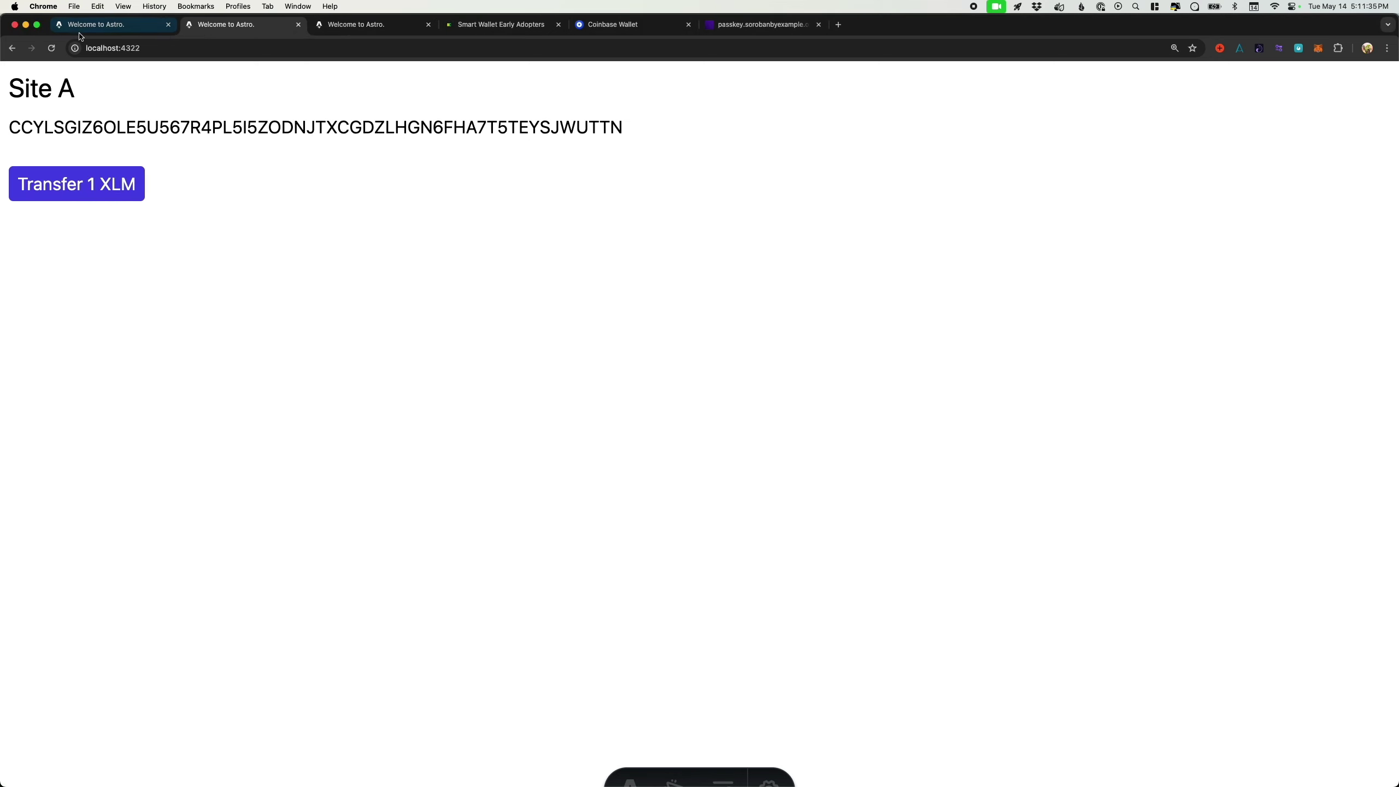
{"action": "key", "text": "ctrl+Tab"}
{"action": "key", "text": "ctrl+Tab"}
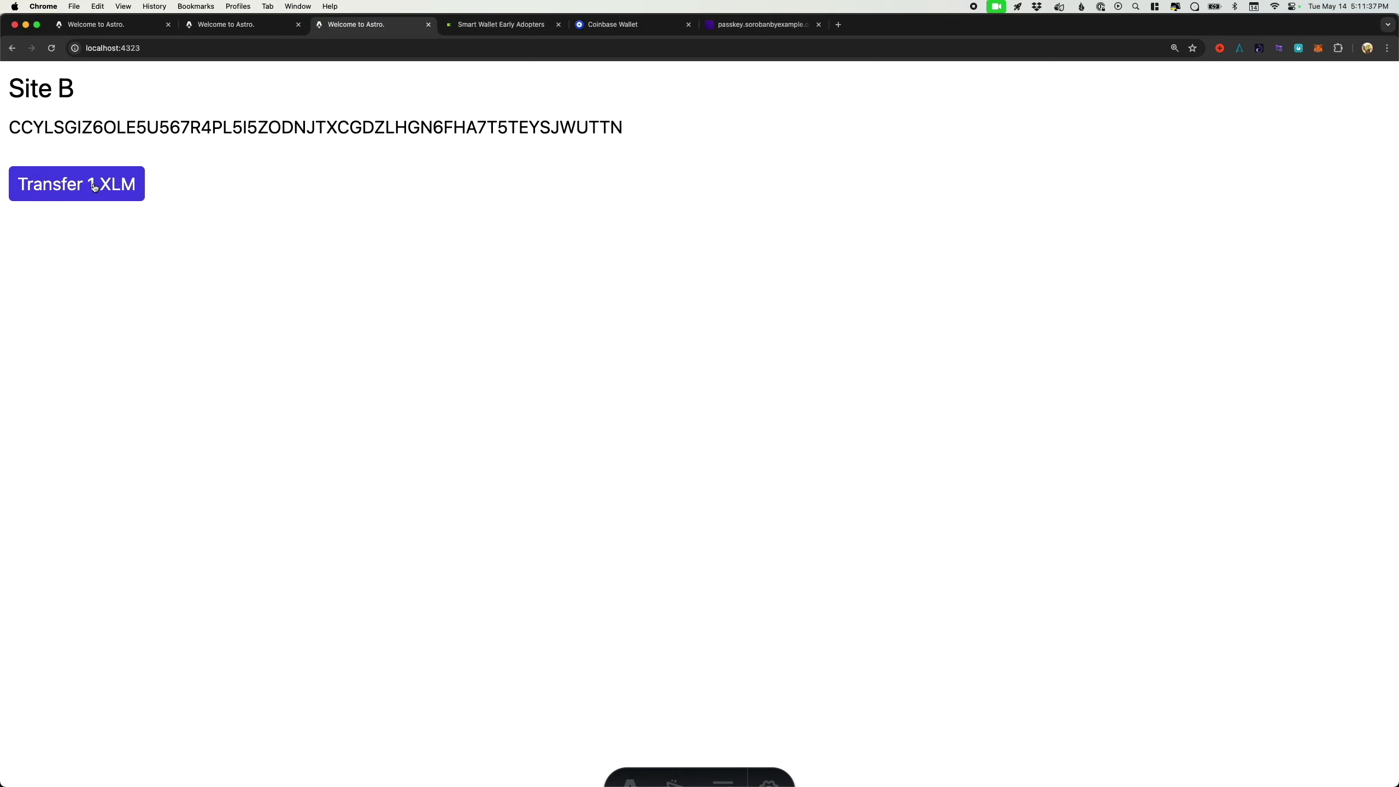
{"action": "left_click", "coordinate": [100, 187]}
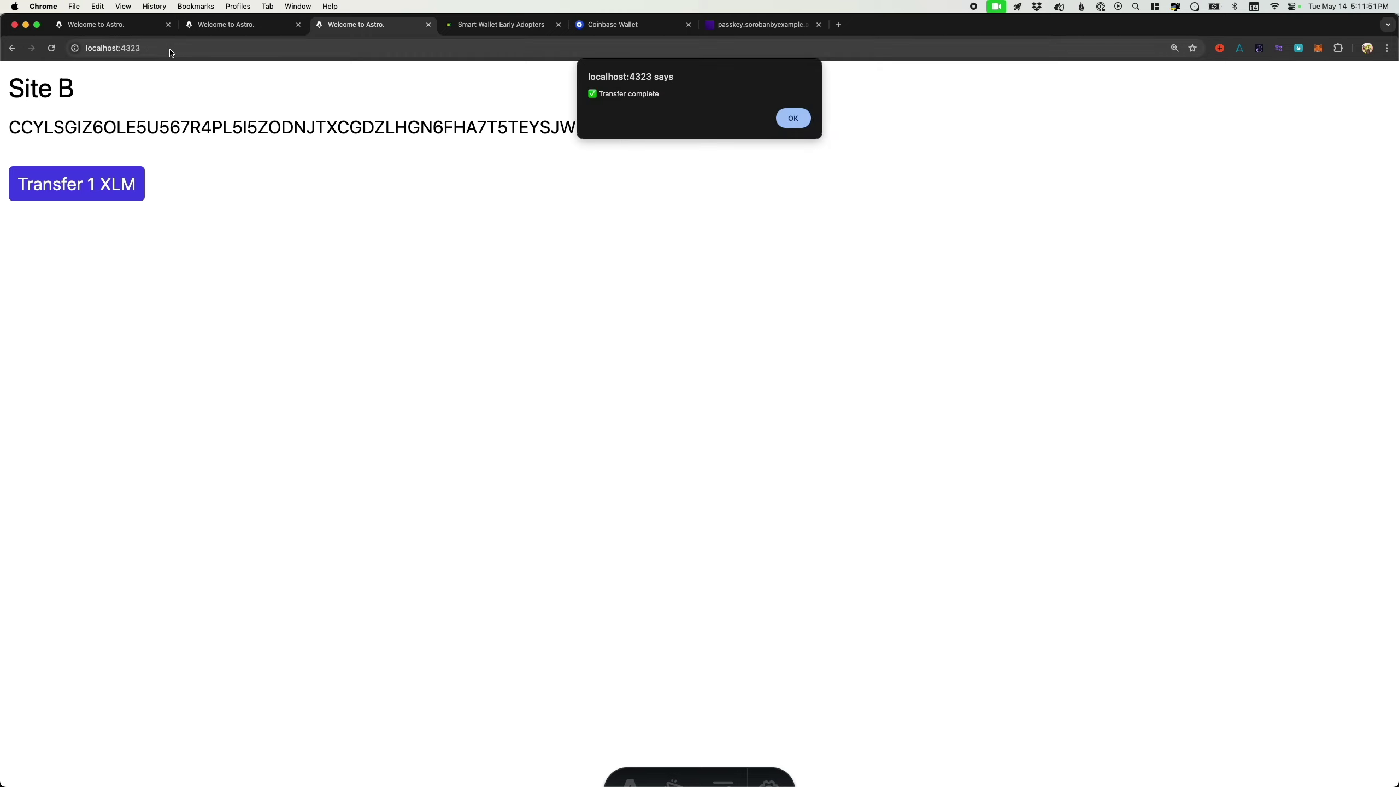
{"action": "left_click", "coordinate": [793, 118]}
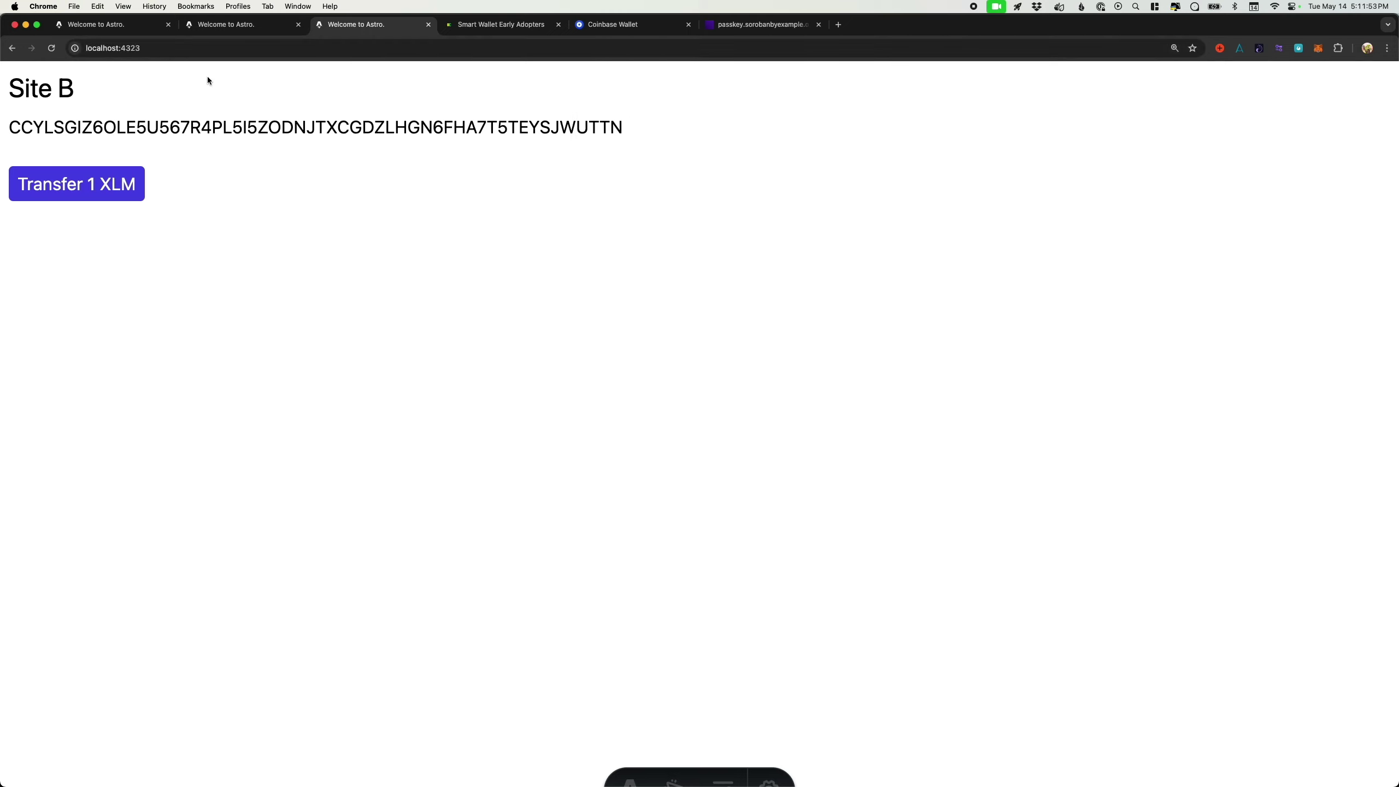
Step: Refresh Super Peach's balance and signers to show 98 XLM and three signers
{"action": "left_click", "coordinate": [100, 25]}
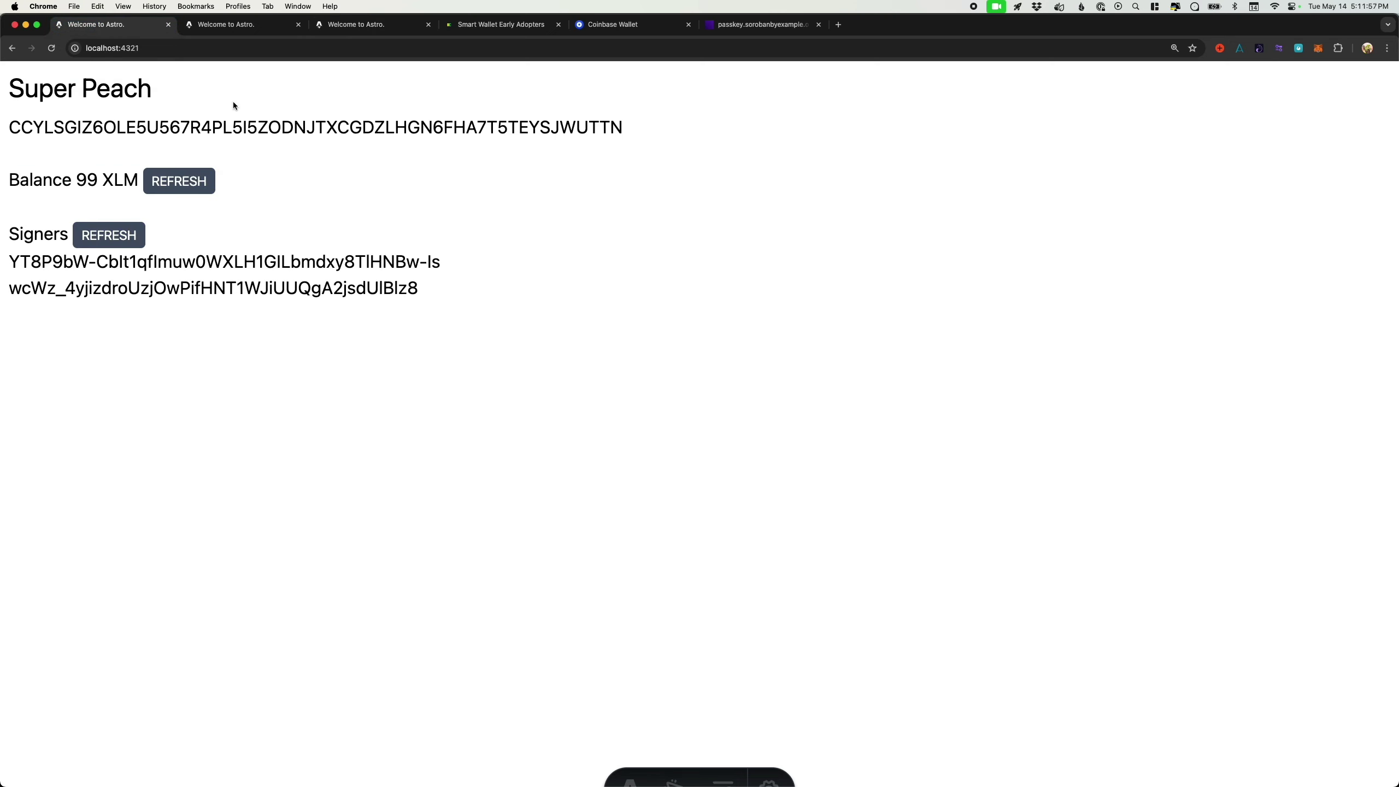
{"action": "left_click", "coordinate": [197, 178]}
{"action": "left_click", "coordinate": [99, 243]}
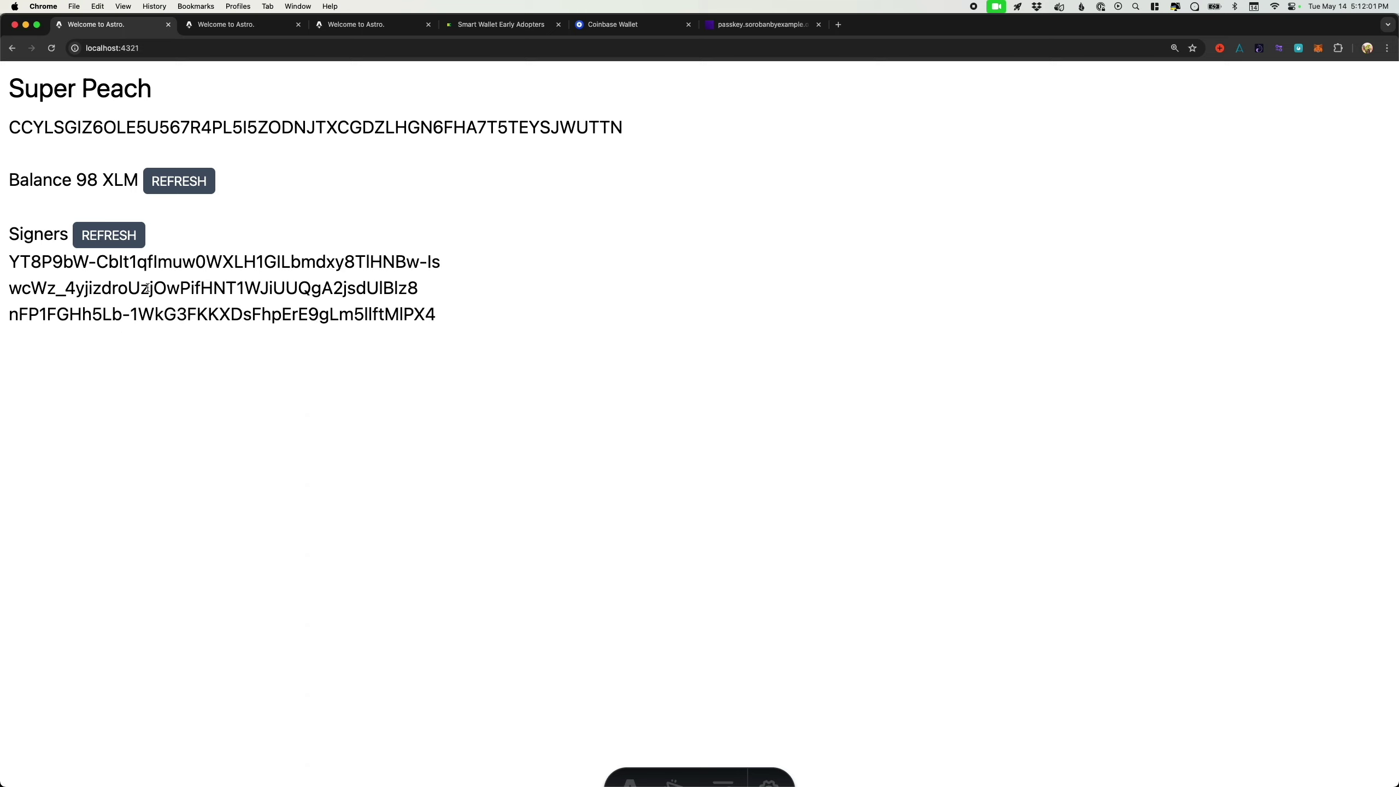